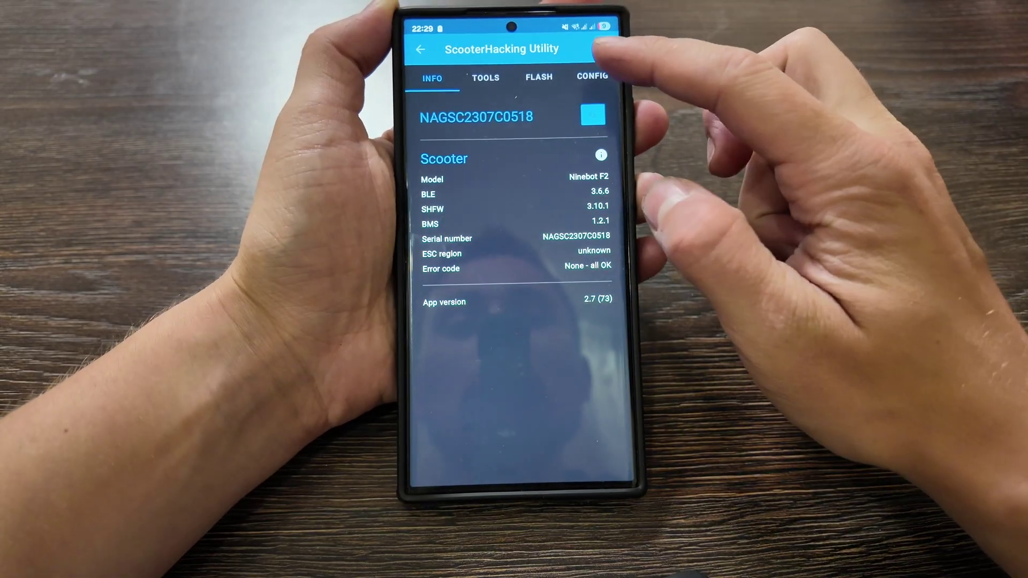
# Step: Open the Ninebot F2's SHFW configuration profile editor from the CONFIG tab
pyautogui.click(593, 75)
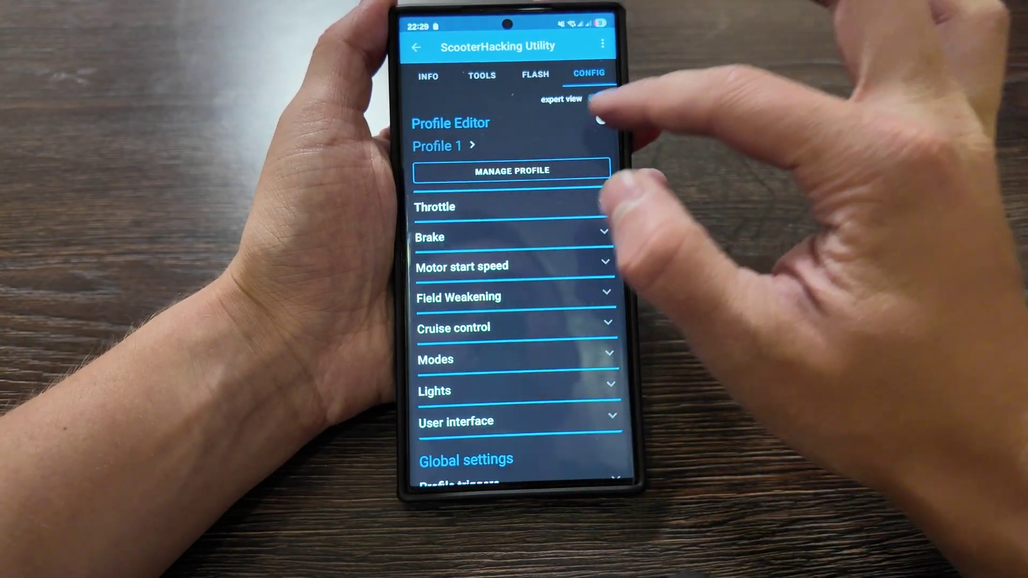
pyautogui.click(599, 98)
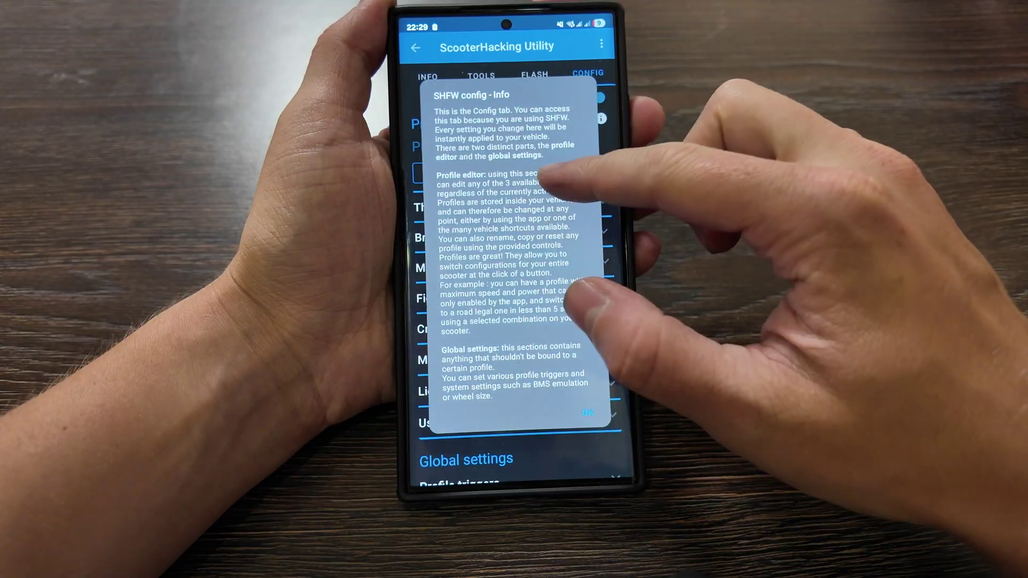
pyautogui.click(591, 48)
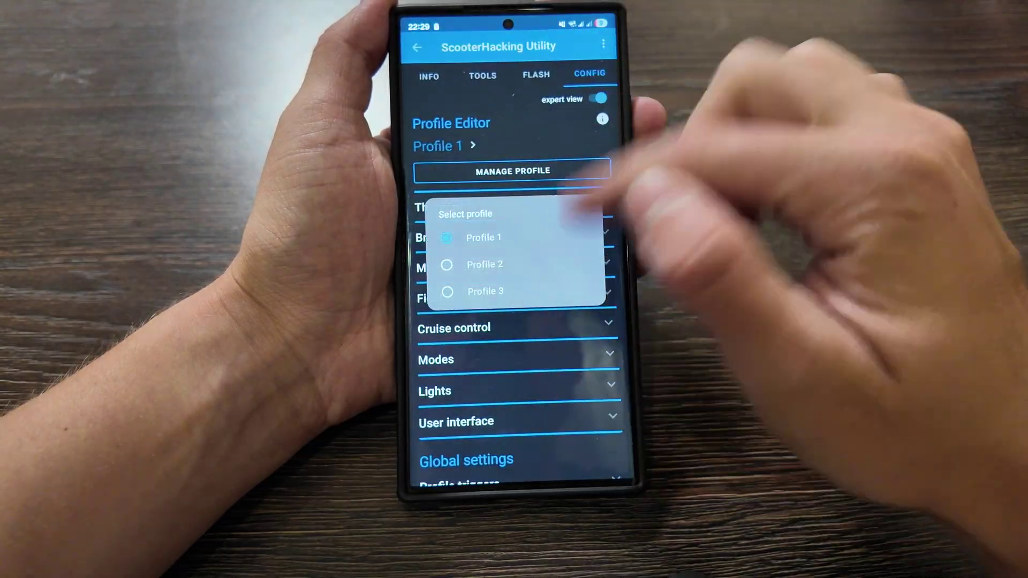
pyautogui.click(585, 172)
pyautogui.click(515, 170)
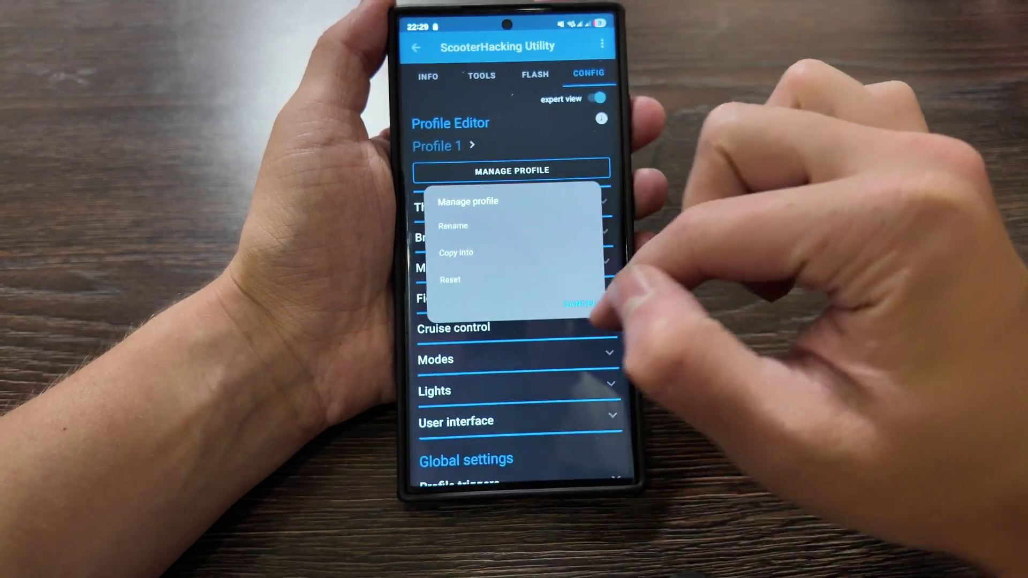
pyautogui.click(566, 305)
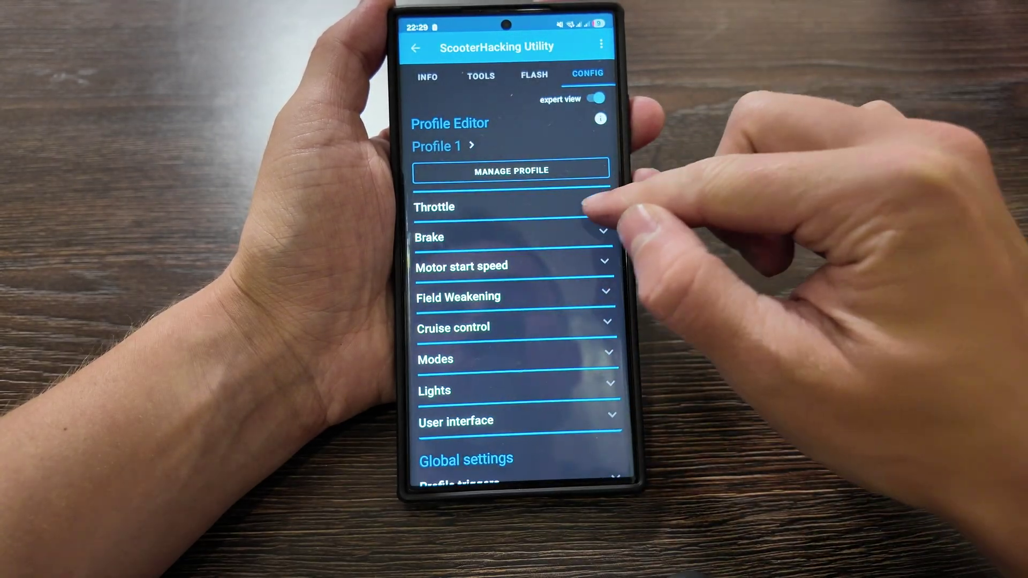
pyautogui.click(603, 207)
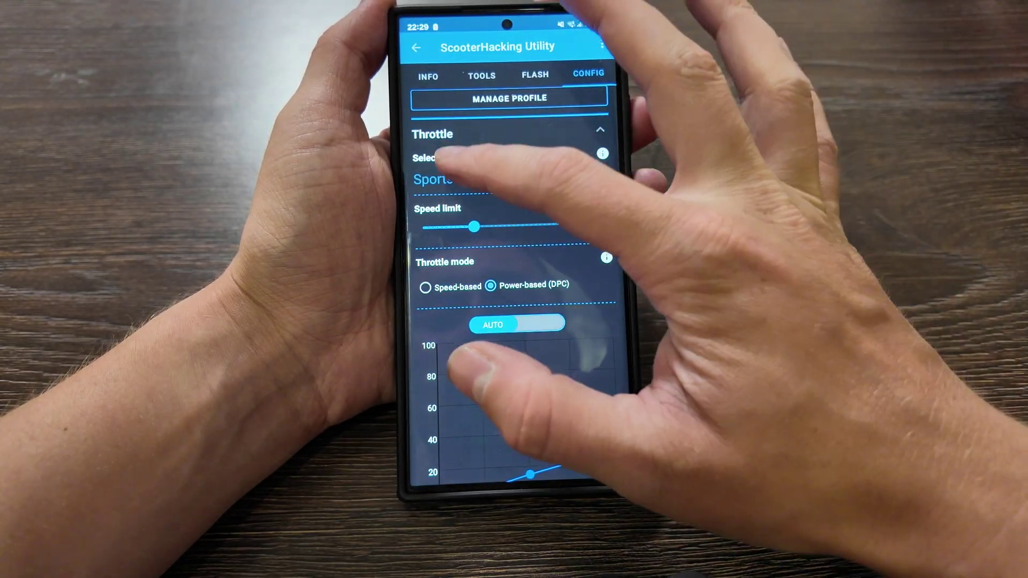
# Step: Keep Sports as the throttle mode and raise its speed limit to 40 km/h
pyautogui.click(437, 178)
pyautogui.click(466, 264)
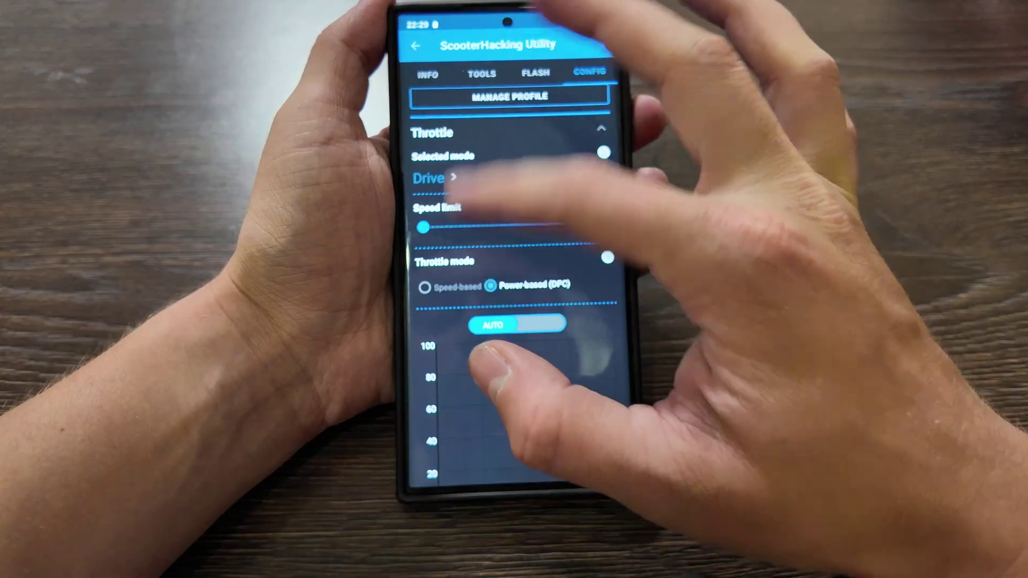
pyautogui.click(429, 178)
pyautogui.click(479, 238)
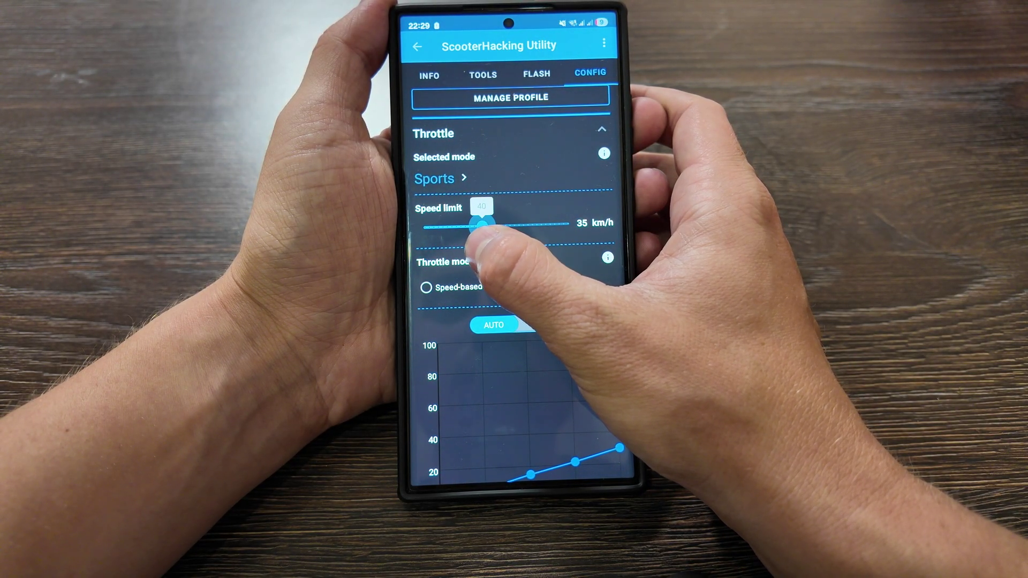
pyautogui.moveTo(482, 225); pyautogui.dragTo(481, 226)
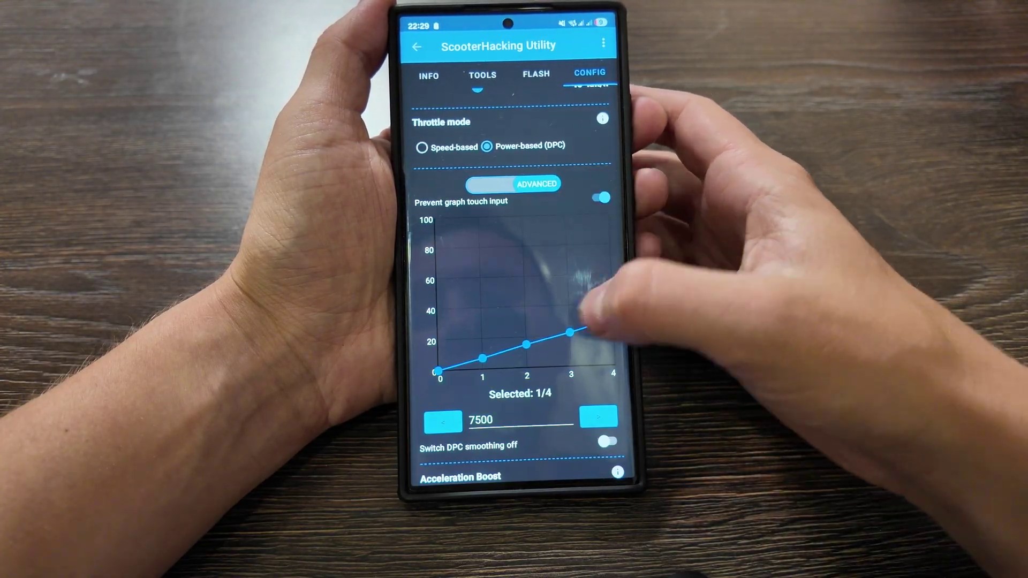
# Step: Switch the throttle curve to AUTO and build it with 40 A maximum power
pyautogui.click(498, 184)
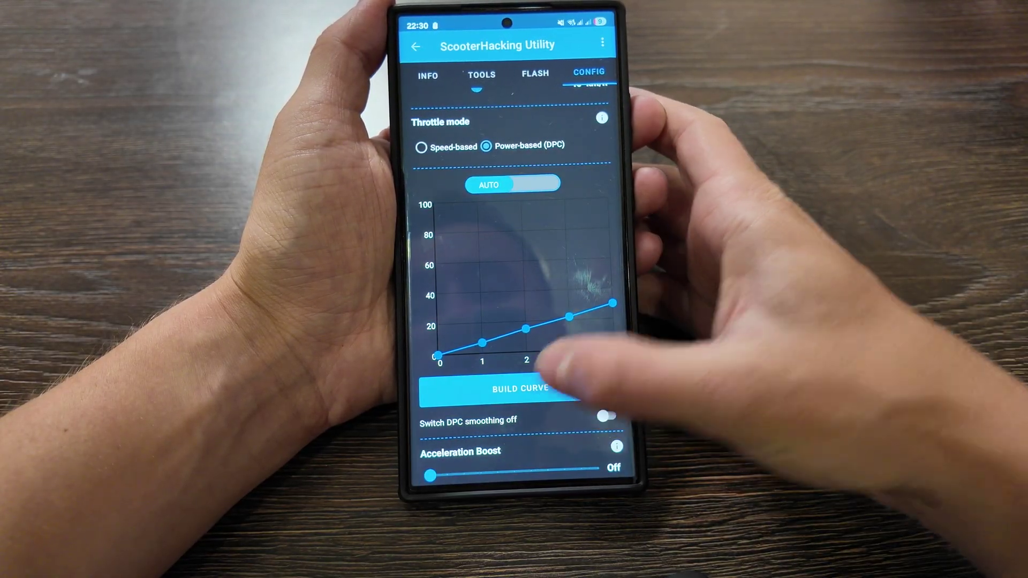
pyautogui.click(522, 389)
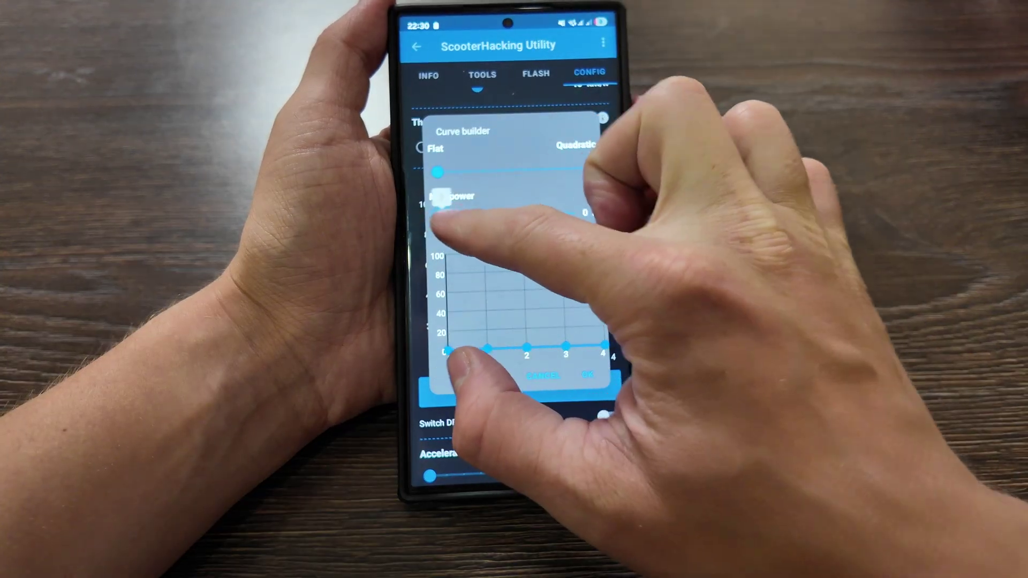
pyautogui.moveTo(438, 215); pyautogui.dragTo(481, 215)
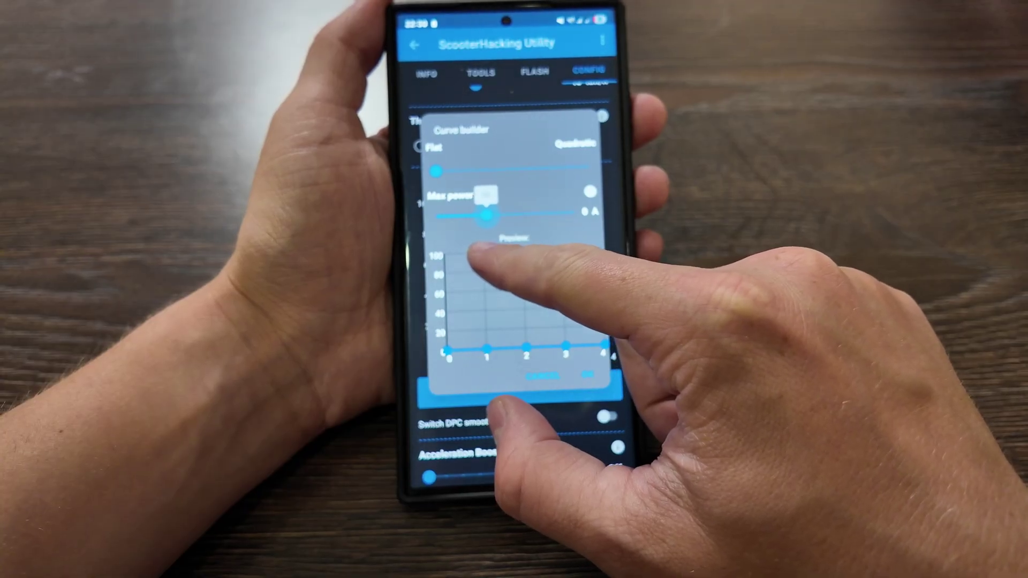
pyautogui.moveTo(490, 216); pyautogui.dragTo(491, 216)
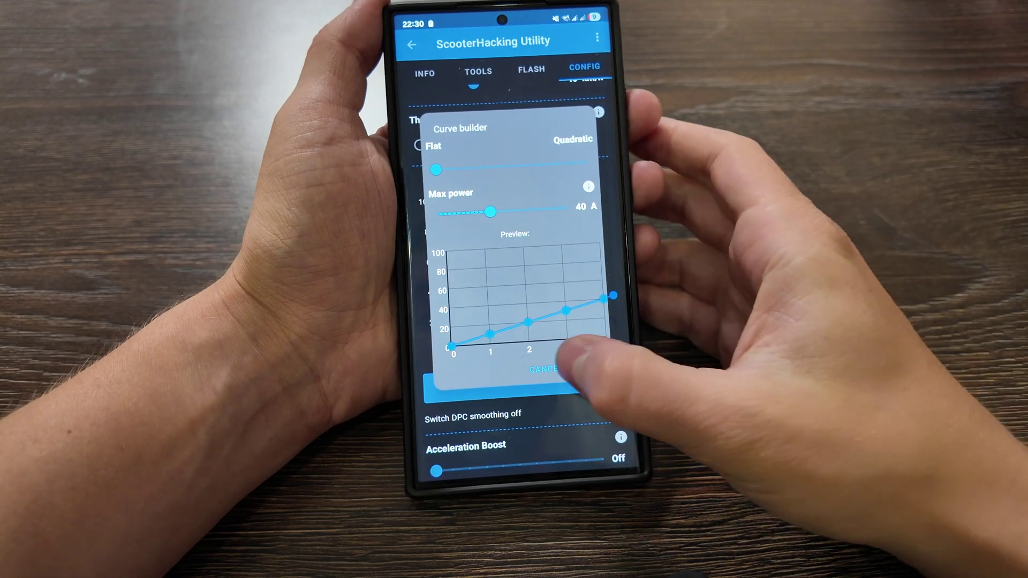
pyautogui.click(587, 374)
pyautogui.scroll(-2, 587, 322)
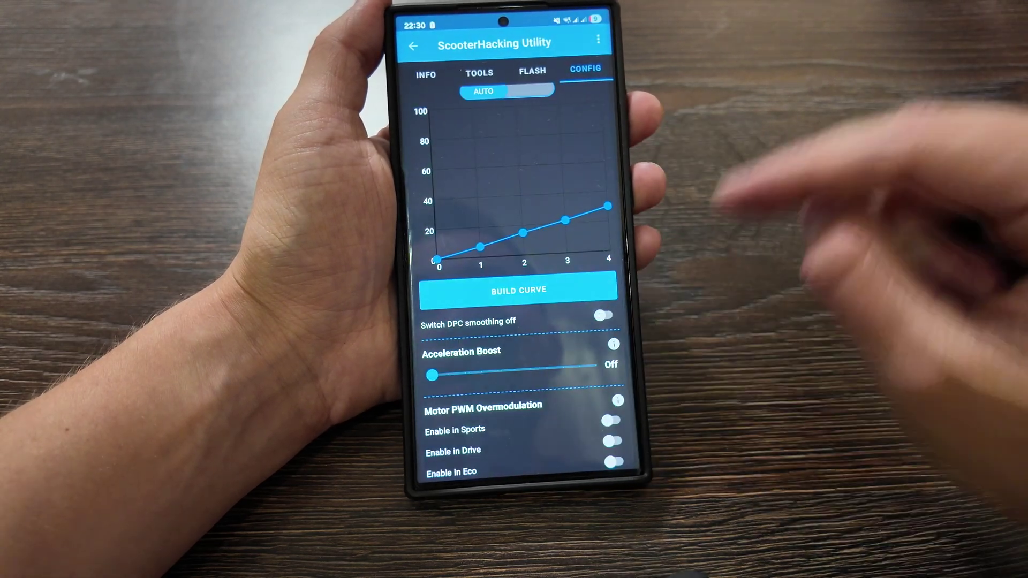
# Step: Try a high Acceleration Boost value and read its explanation
pyautogui.moveTo(434, 374)
pyautogui.mouseDown()
pyautogui.moveTo(579, 366)
pyautogui.moveTo(432, 374)
pyautogui.mouseUp()
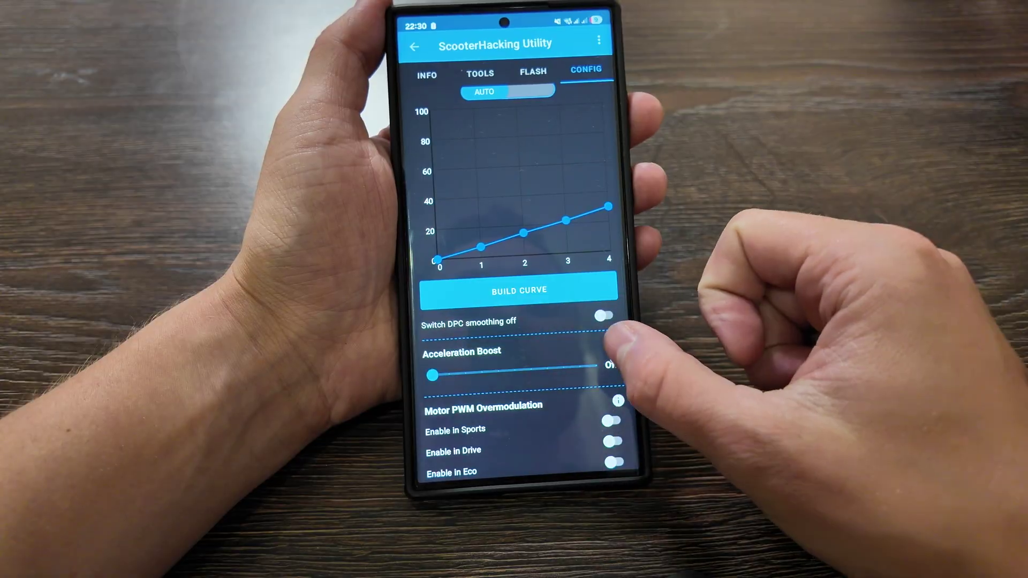
pyautogui.click(613, 344)
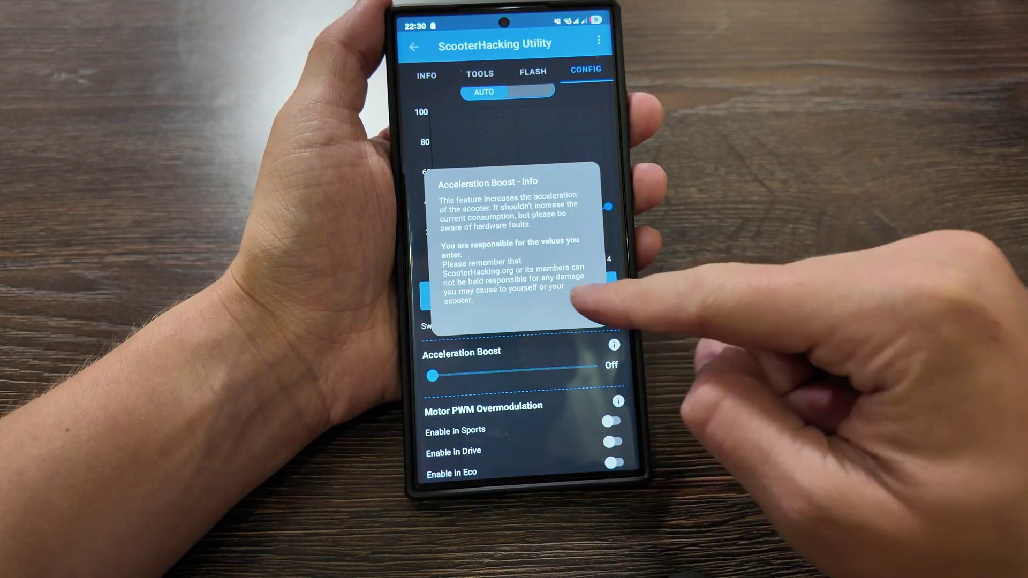
pyautogui.click(575, 299)
pyautogui.scroll(10, 562, 265)
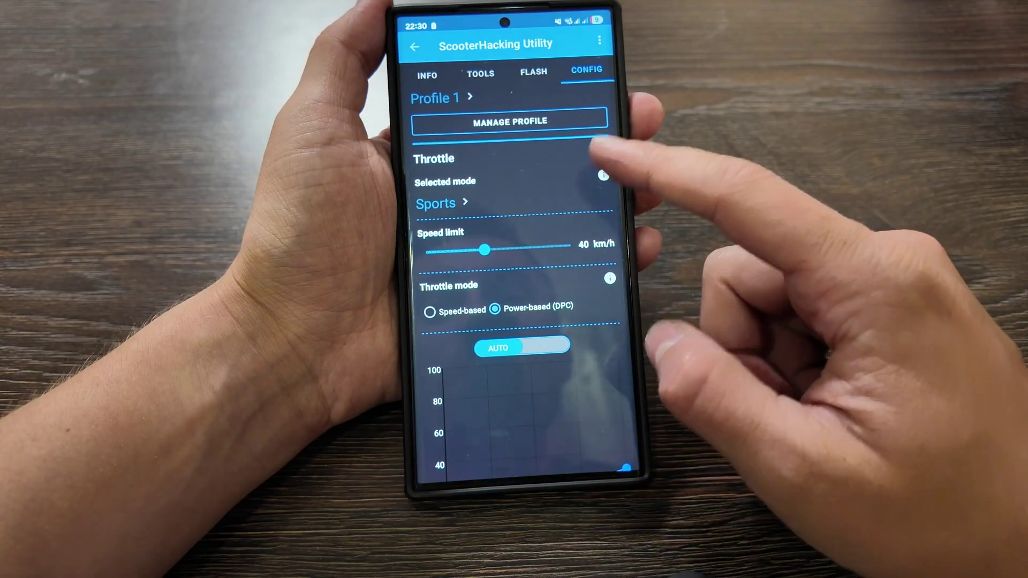
# Step: Swap Throttle for the Brake settings and read the brake minimum speed (5 km/h) explanation
pyautogui.click(595, 158)
pyautogui.click(595, 186)
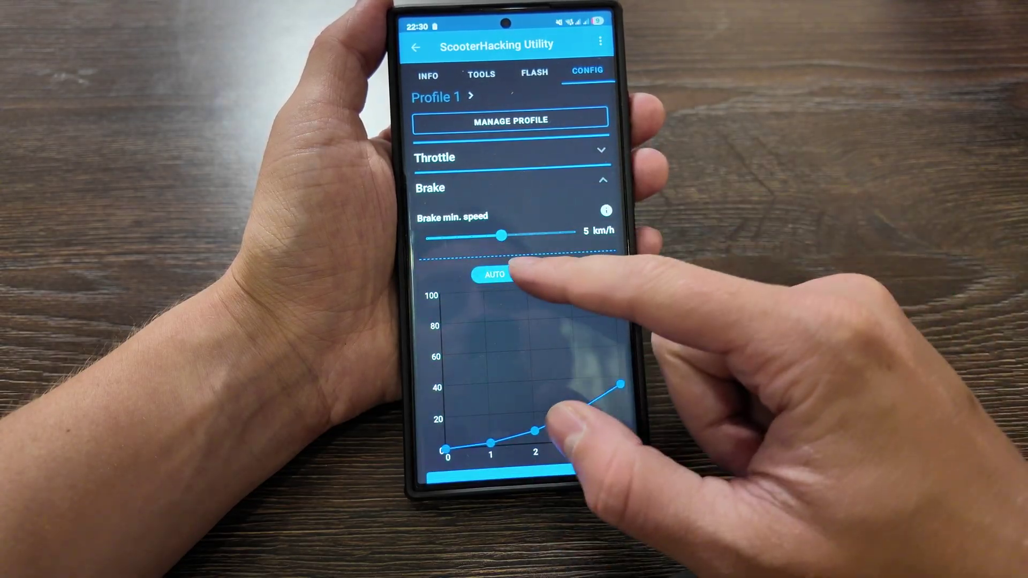
pyautogui.scroll(-1, 514, 241)
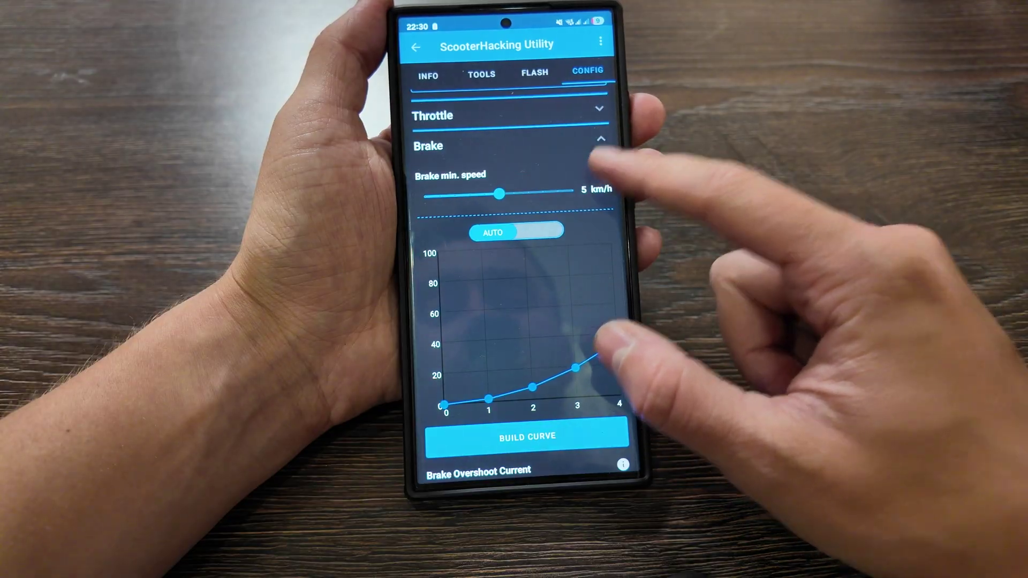
pyautogui.click(604, 169)
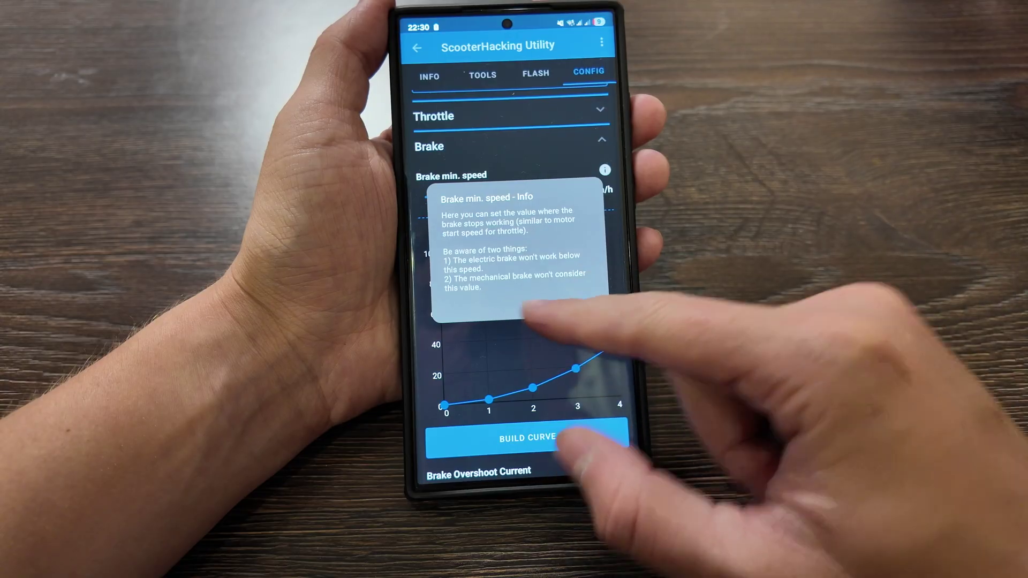
pyautogui.click(574, 301)
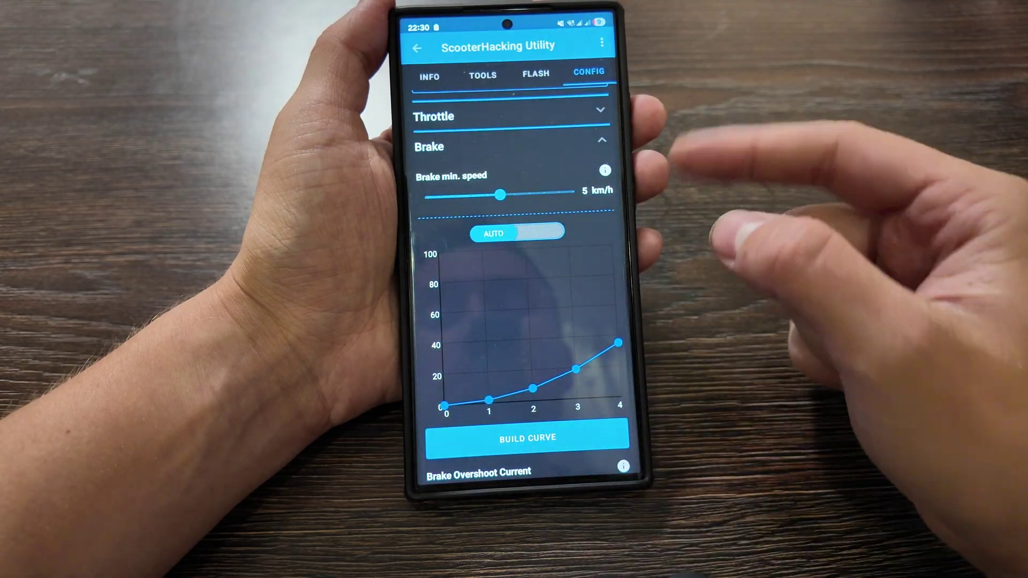
pyautogui.scroll(-3, 612, 357)
pyautogui.scroll(-3, 522, 322)
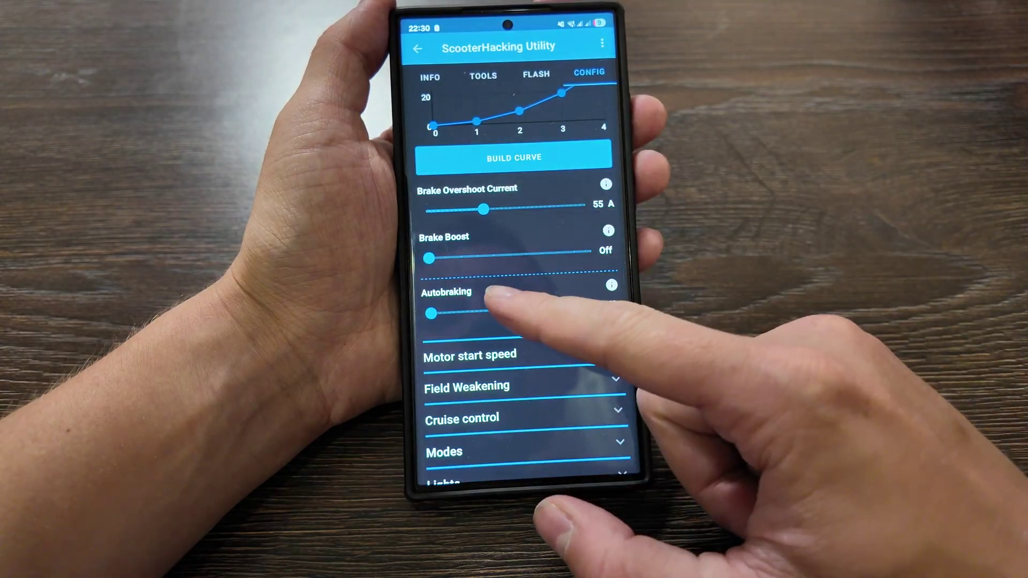
# Step: Read the Brake Boost and Autobraking explanations, leaving both off
pyautogui.click(608, 230)
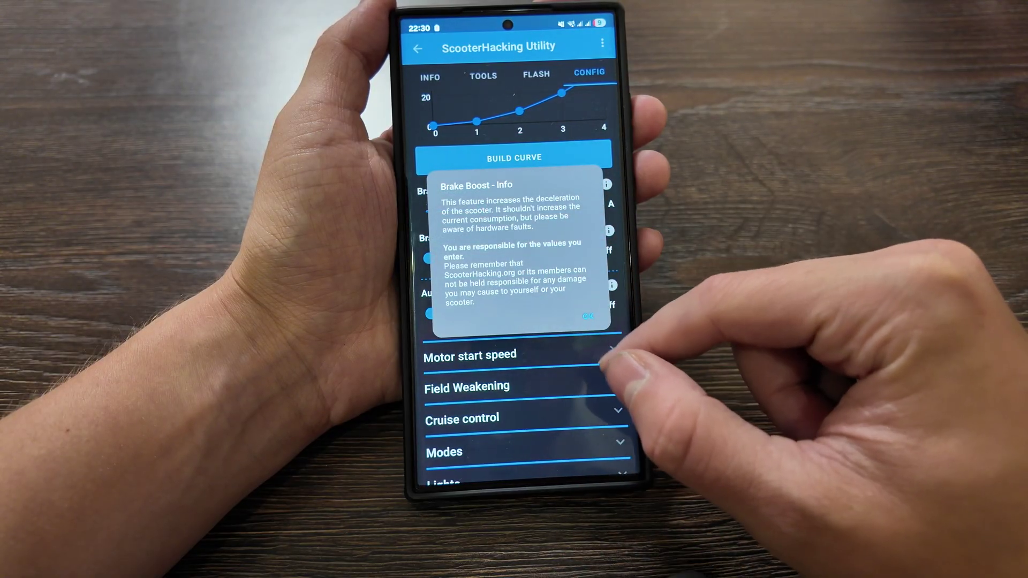
pyautogui.click(582, 317)
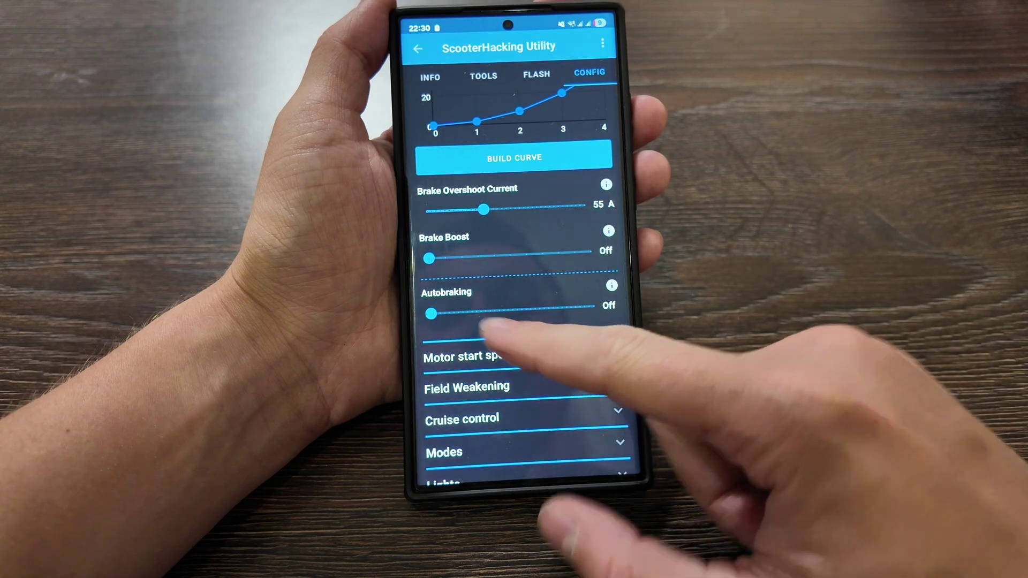
pyautogui.click(612, 286)
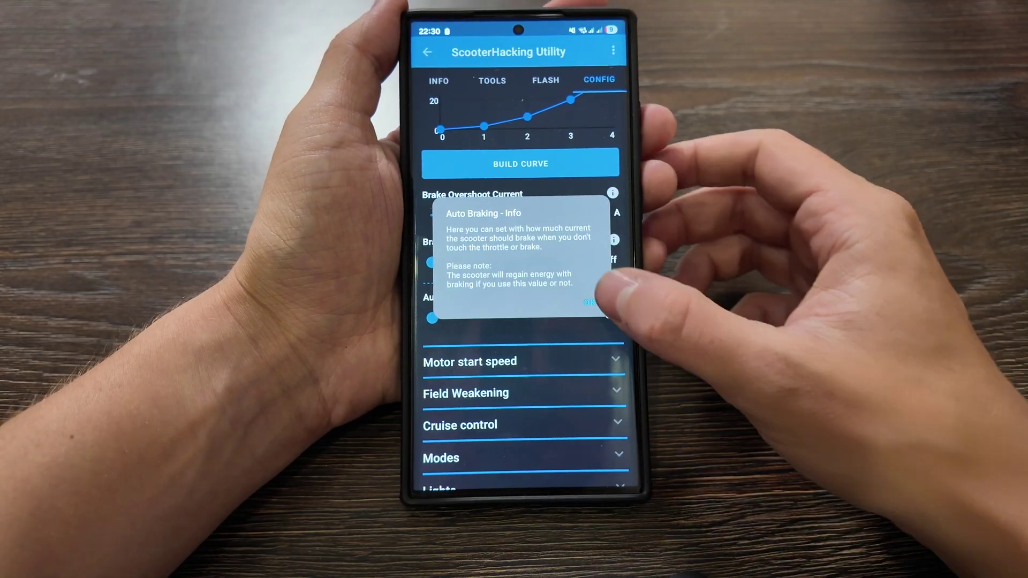
pyautogui.click(535, 286)
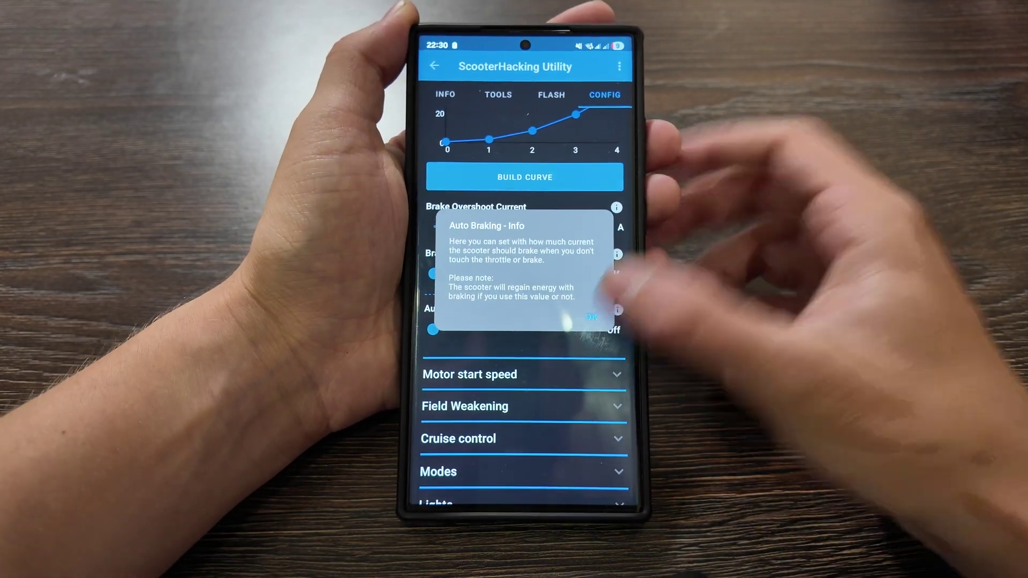
pyautogui.click(592, 314)
pyautogui.scroll(5, 527, 322)
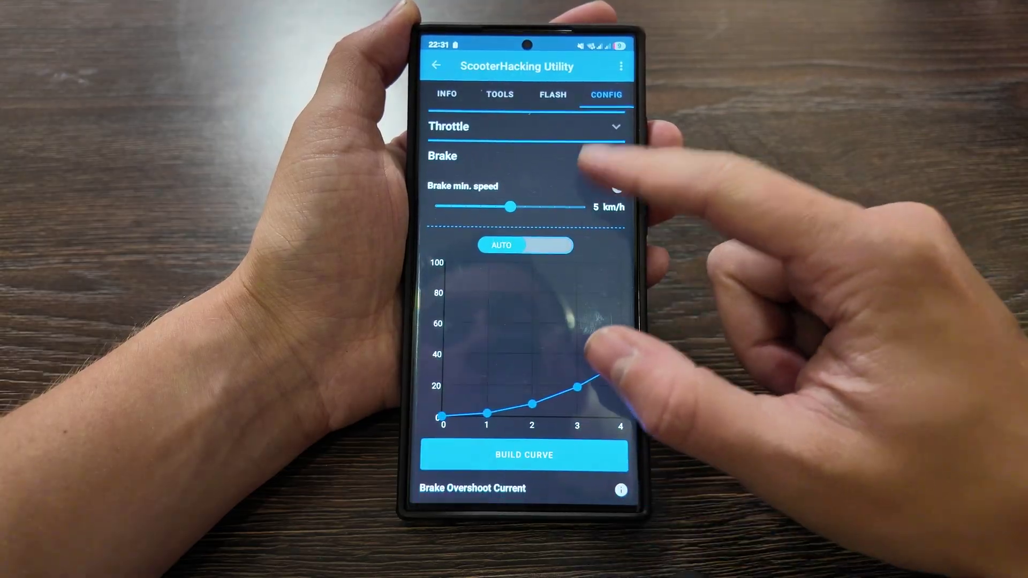
pyautogui.scroll(3, 526, 321)
# Step: Replace Brake with Motor start speed, trying about 8 km/h before returning it to Off
pyautogui.click(562, 251)
pyautogui.click(562, 281)
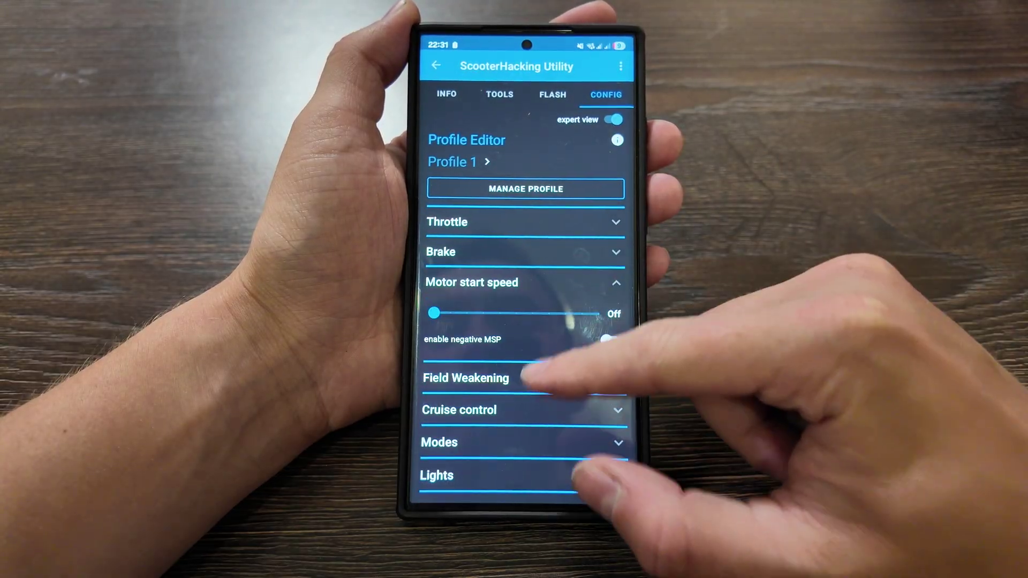
pyautogui.scroll(-2, 526, 322)
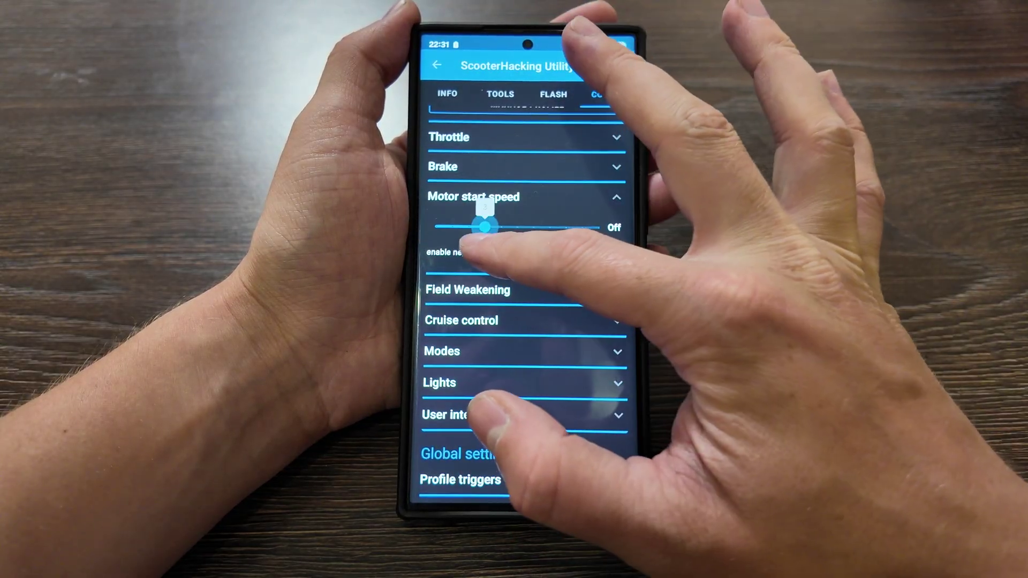
pyautogui.moveTo(437, 227); pyautogui.dragTo(481, 227)
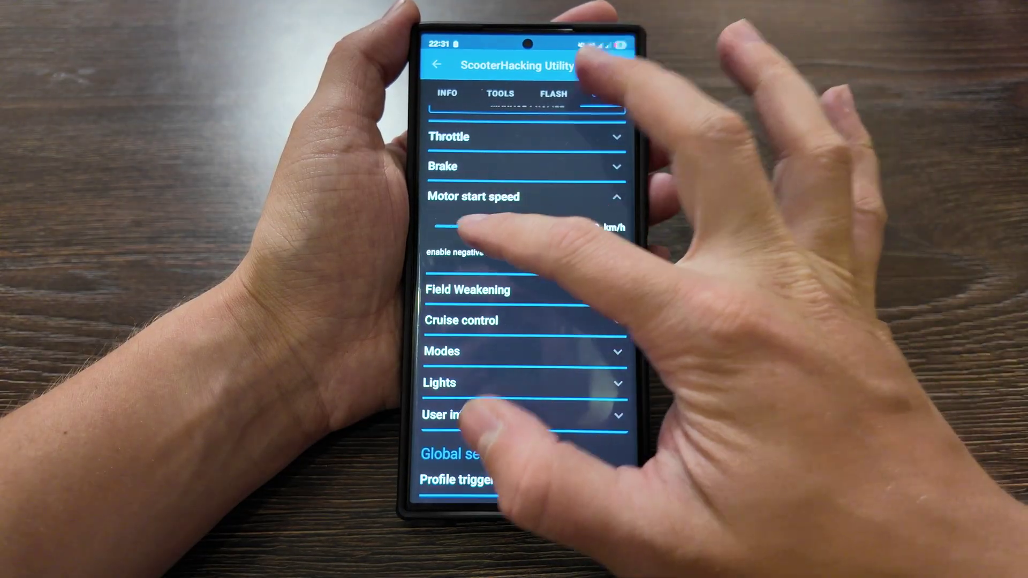
pyautogui.moveTo(480, 227); pyautogui.dragTo(438, 228)
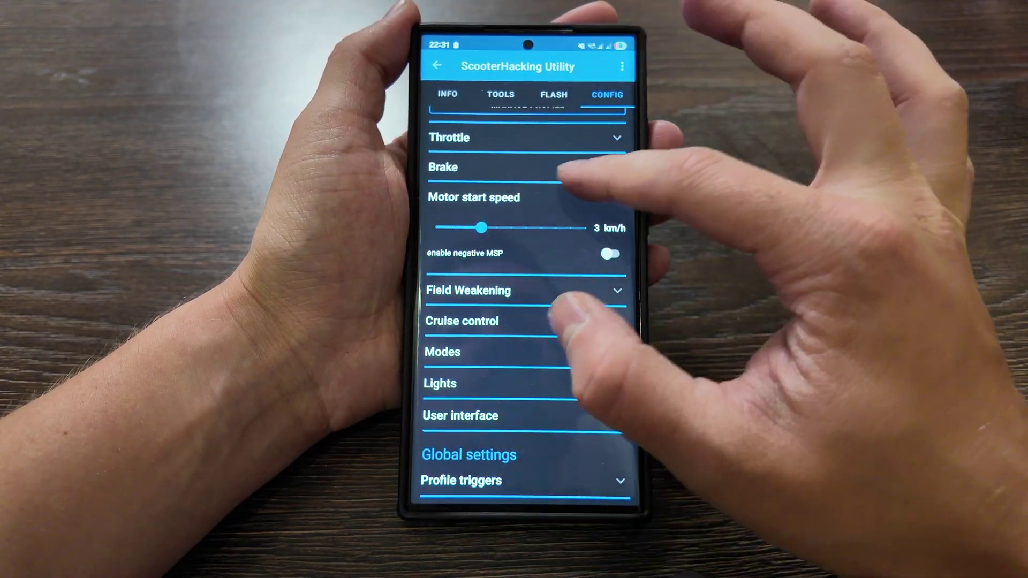
pyautogui.click(482, 197)
# Step: Expand Field Weakening and read its explanation, keeping it disabled
pyautogui.click(522, 228)
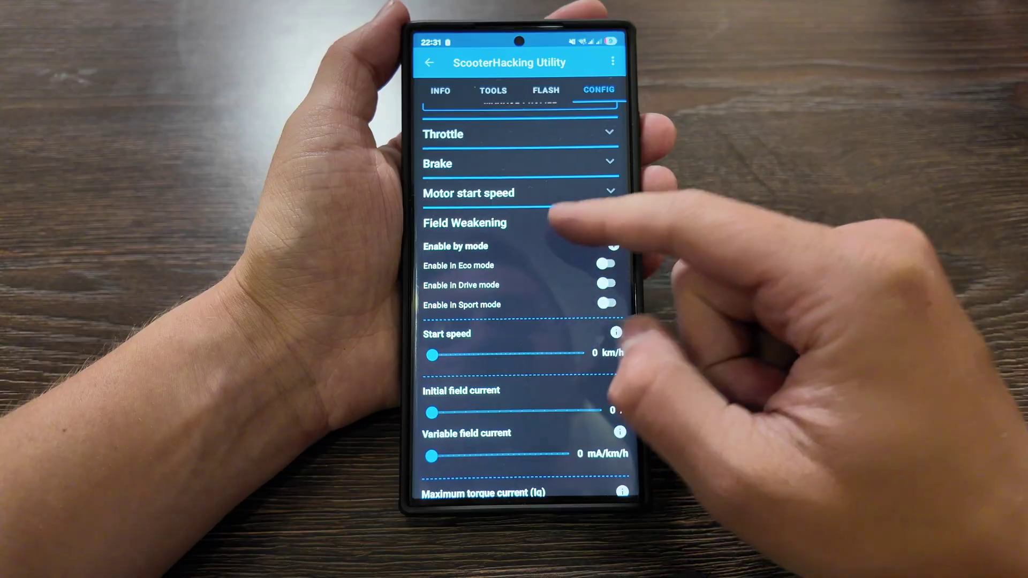
pyautogui.click(613, 244)
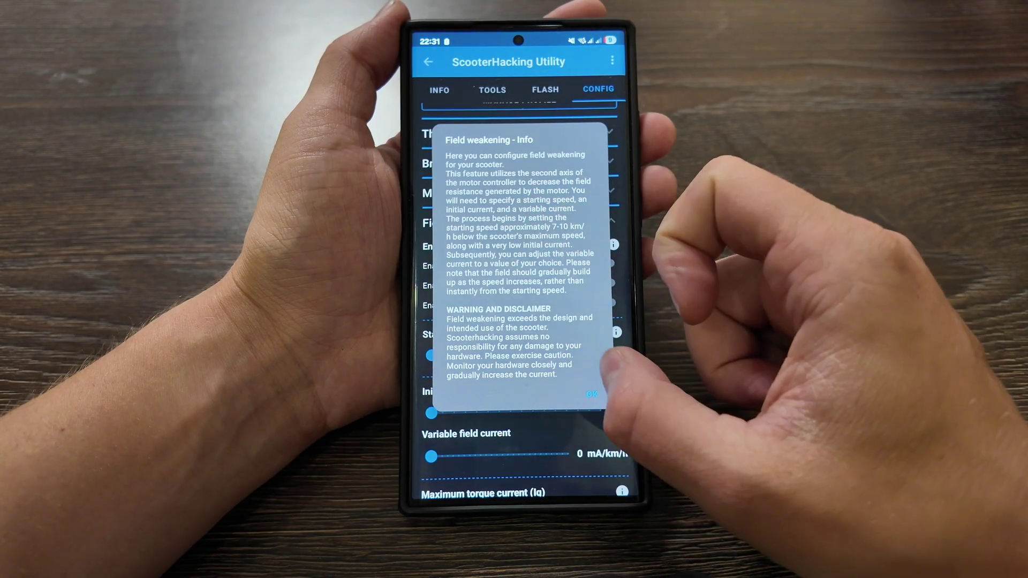
pyautogui.click(614, 366)
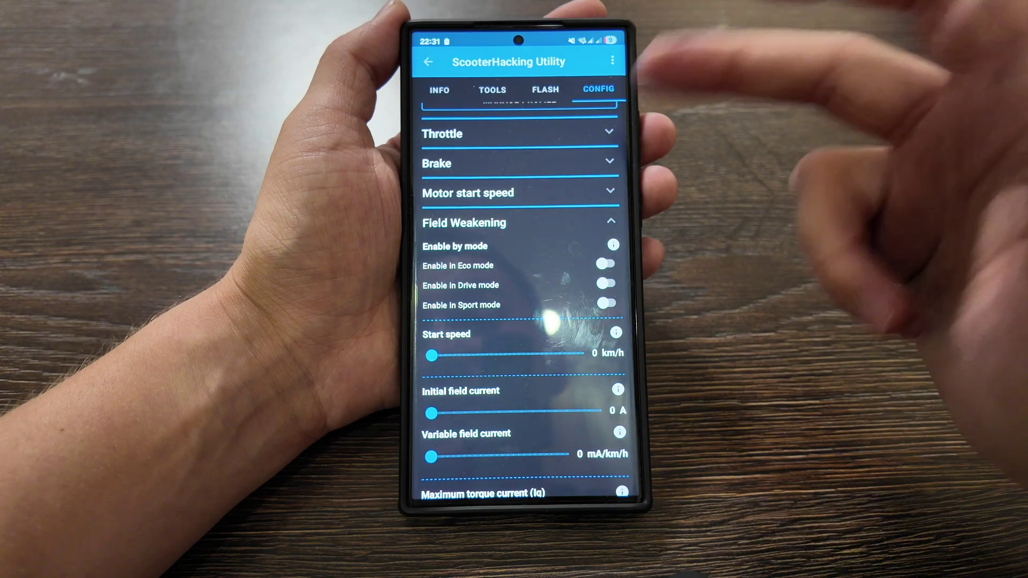
pyautogui.scroll(-3, 520, 305)
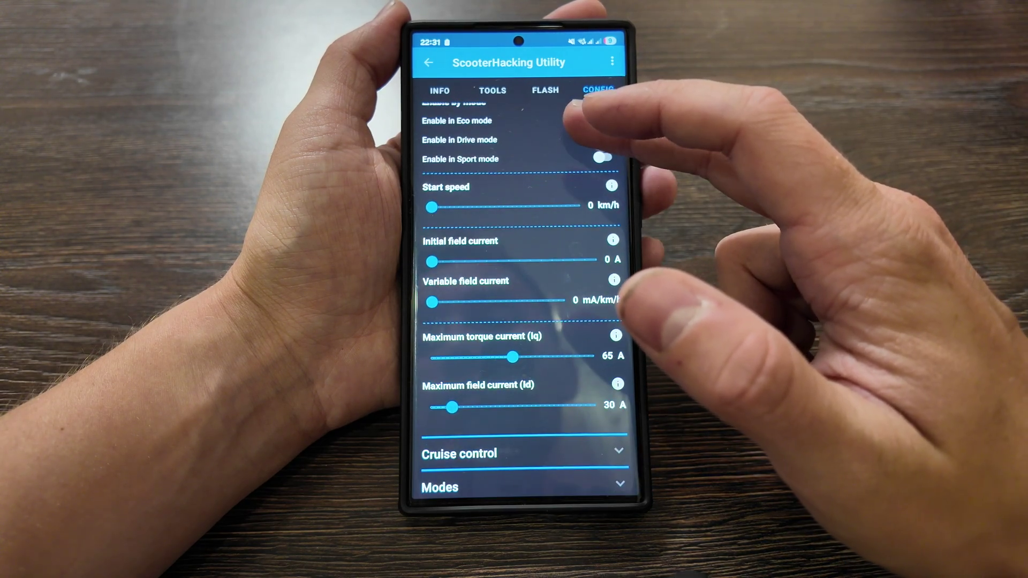
pyautogui.scroll(4, 520, 306)
pyautogui.scroll(-2, 506, 321)
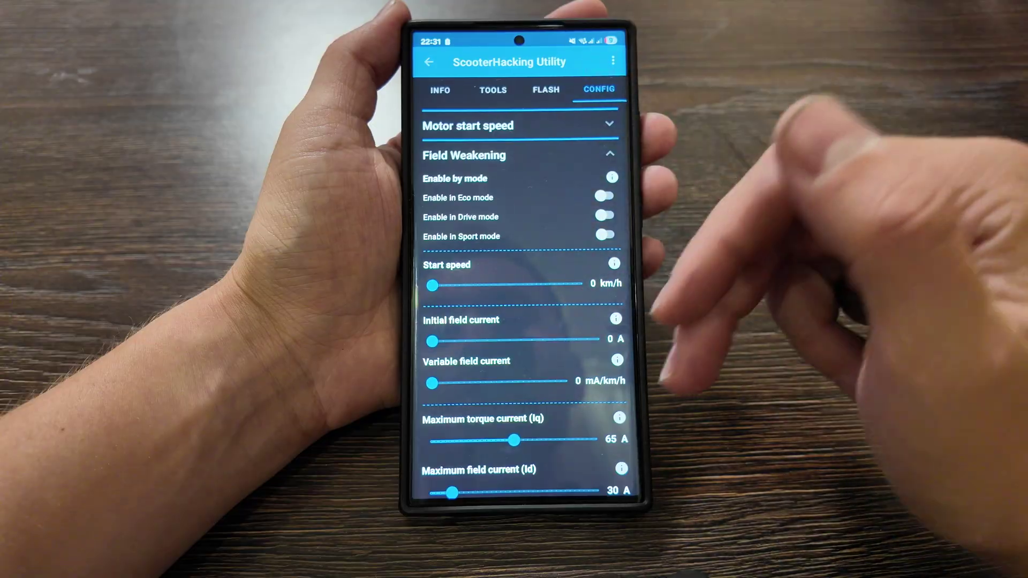
pyautogui.scroll(-3, 522, 322)
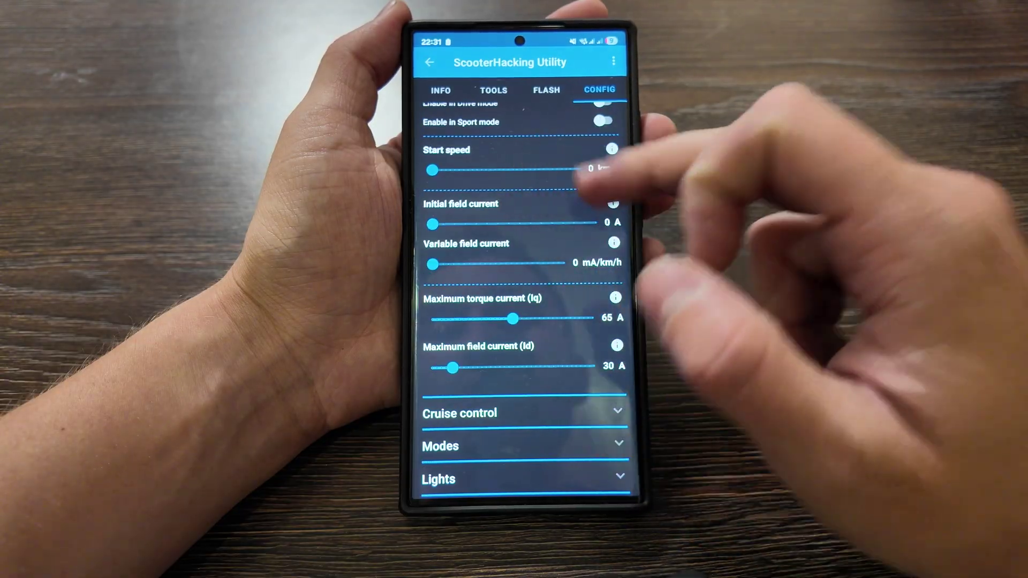
pyautogui.scroll(2, 522, 321)
# Step: Swap Field Weakening for Cruise control and check the Off mode's explanation
pyautogui.click(562, 168)
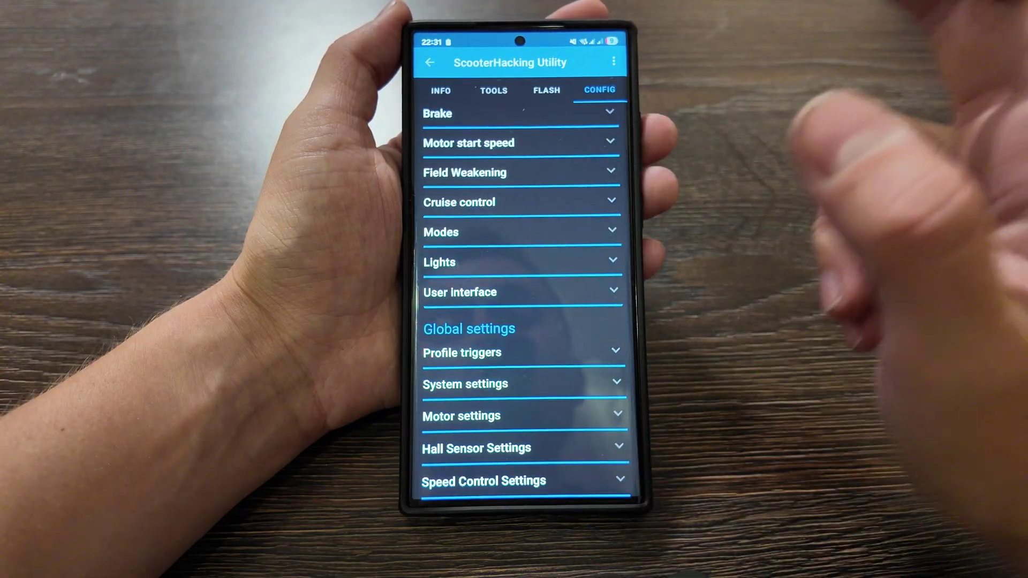
pyautogui.click(530, 202)
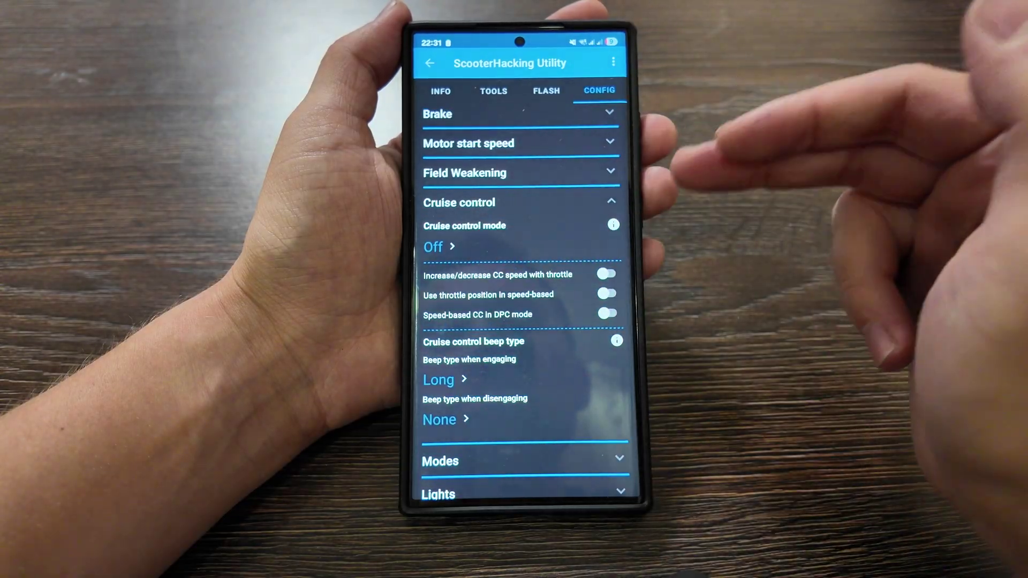
pyautogui.click(613, 225)
pyautogui.click(630, 241)
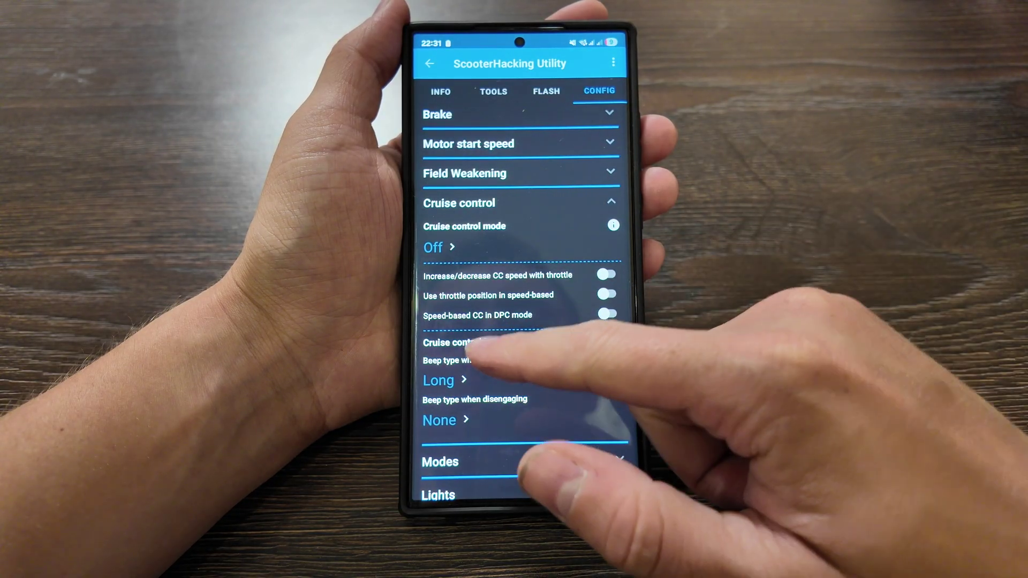
pyautogui.scroll(-2, 522, 321)
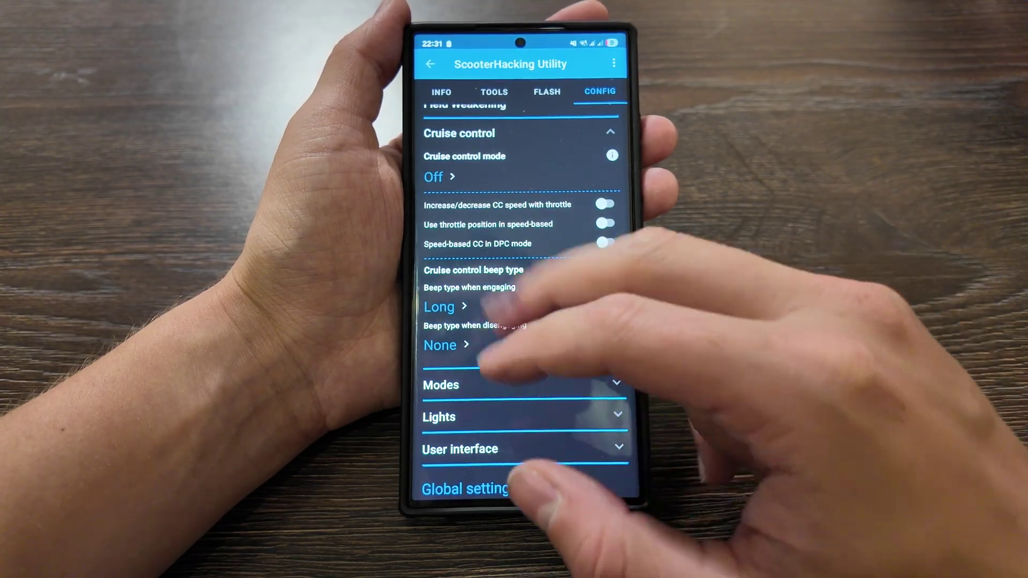
pyautogui.scroll(-2, 523, 321)
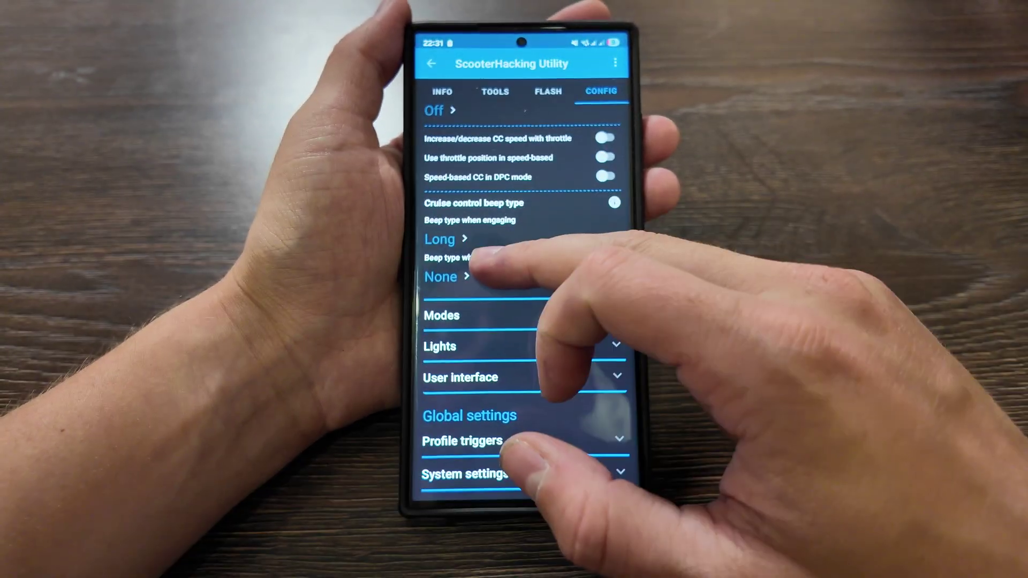
# Step: Keep the engaging beep Long and disengaging beep None, then collapse Cruise control
pyautogui.click(442, 239)
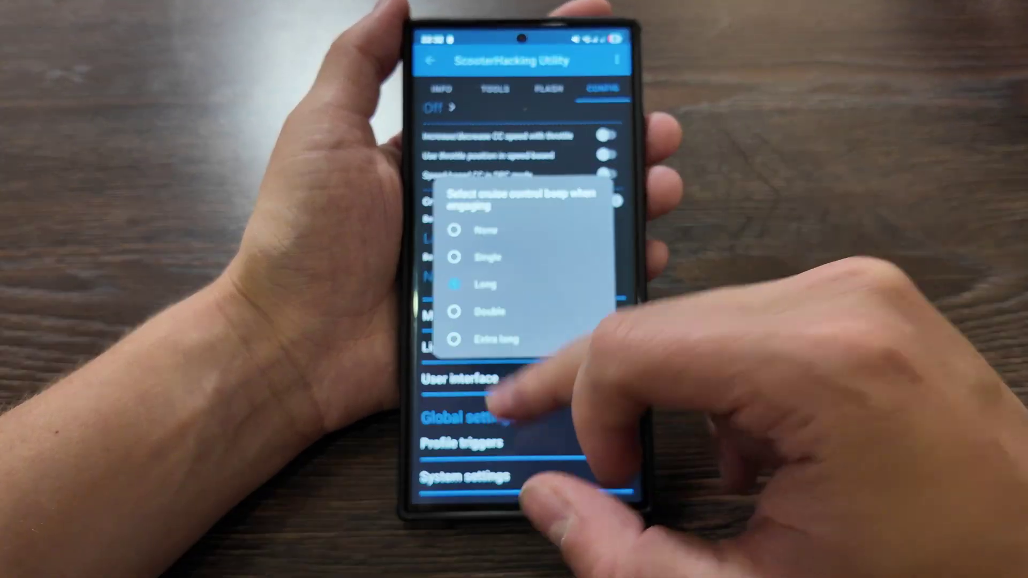
pyautogui.click(485, 284)
pyautogui.click(466, 257)
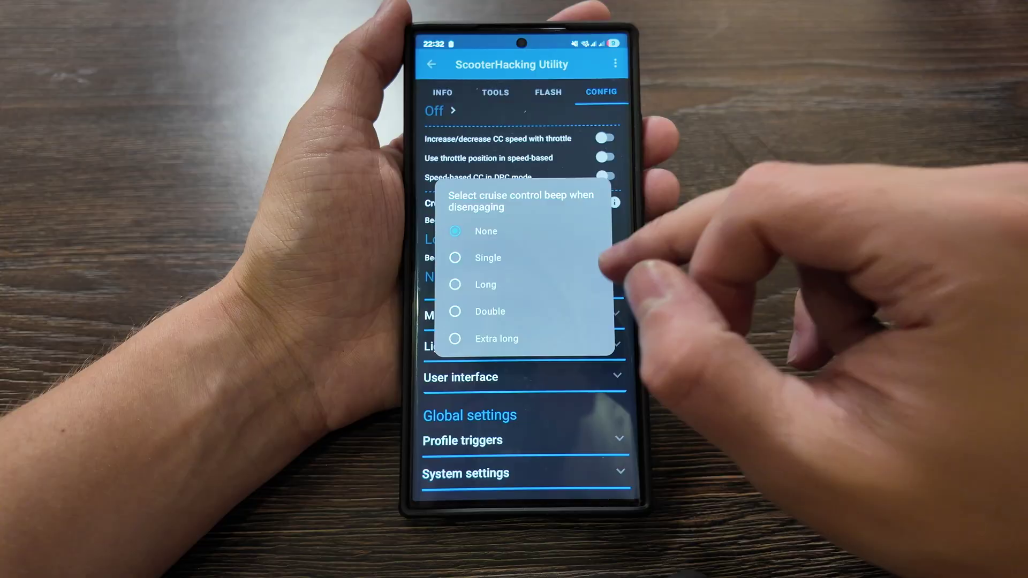
pyautogui.click(622, 270)
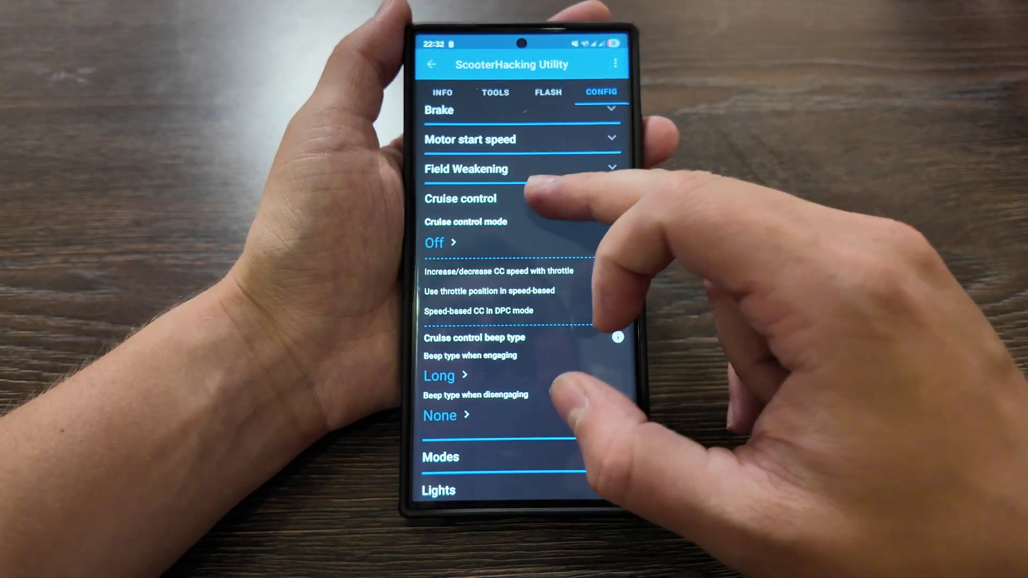
pyautogui.click(554, 200)
# Step: Keep the Modes initial mode at Last and view the Lights brake light mode options
pyautogui.click(514, 229)
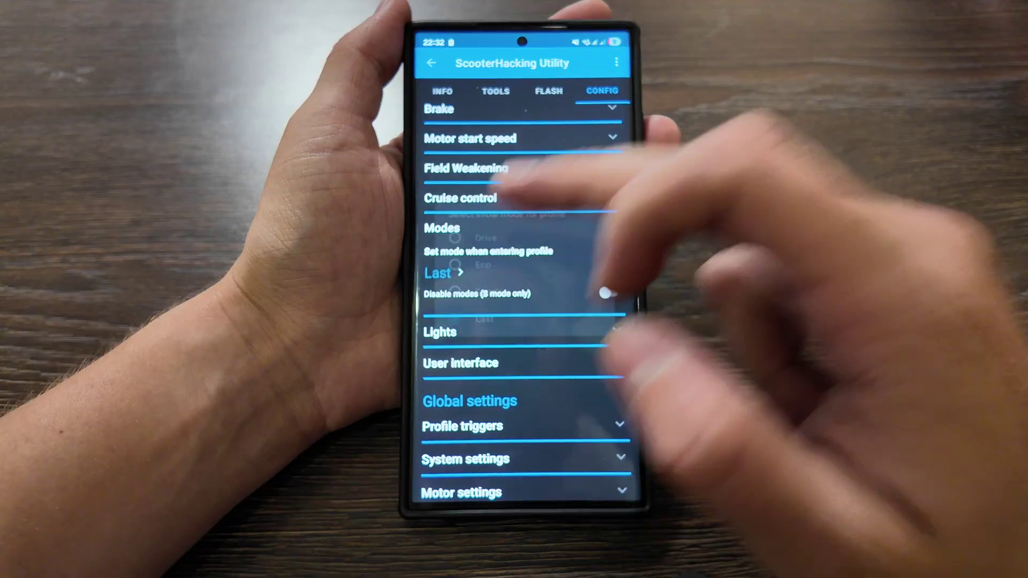
pyautogui.click(530, 274)
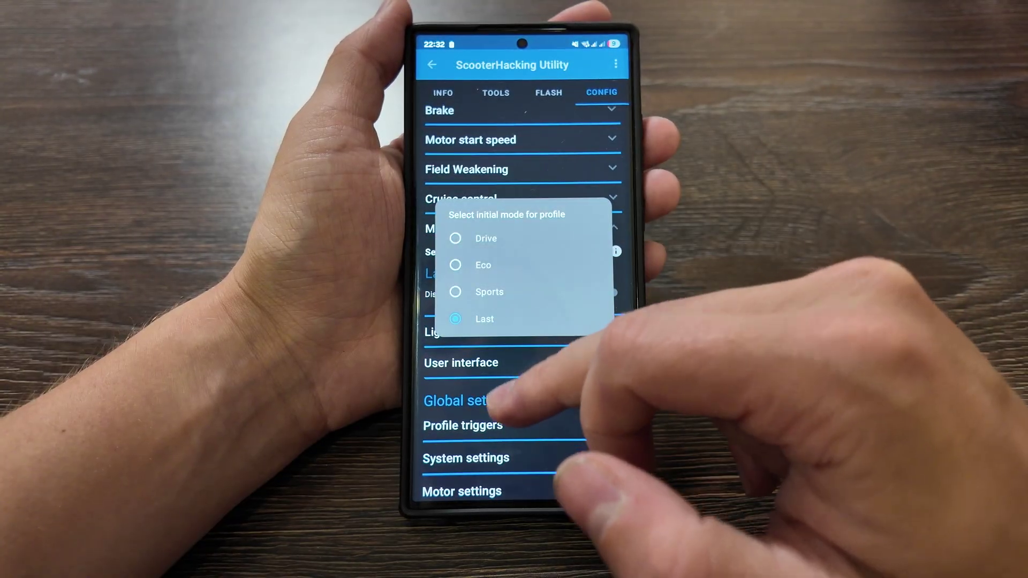
pyautogui.click(490, 398)
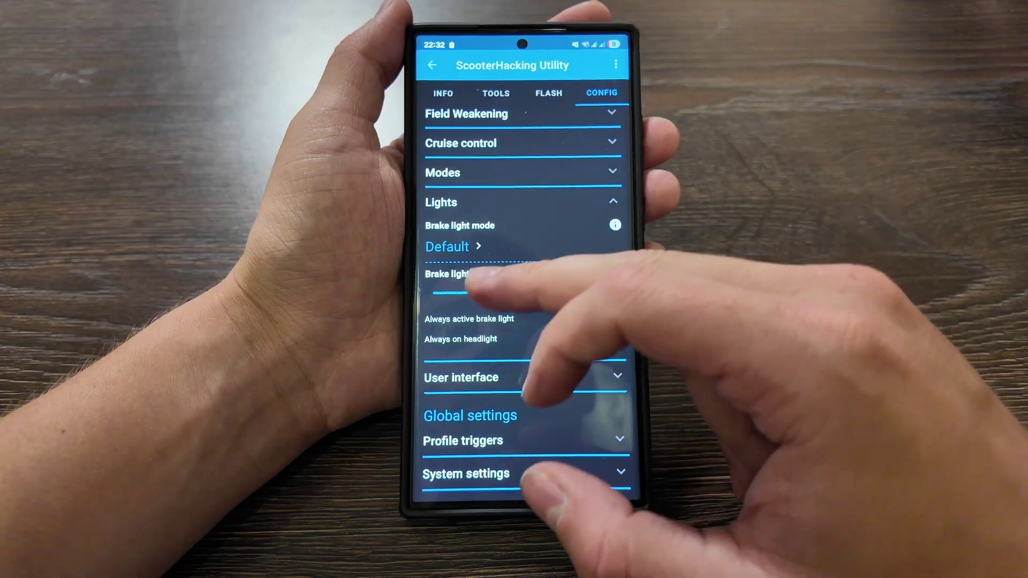
pyautogui.click(450, 247)
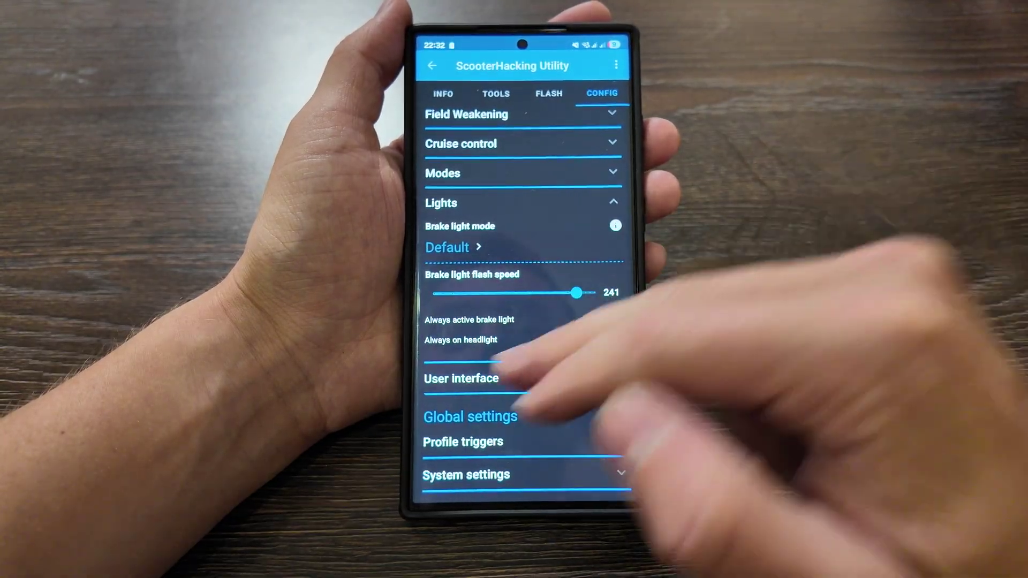
pyautogui.scroll(-3, 522, 322)
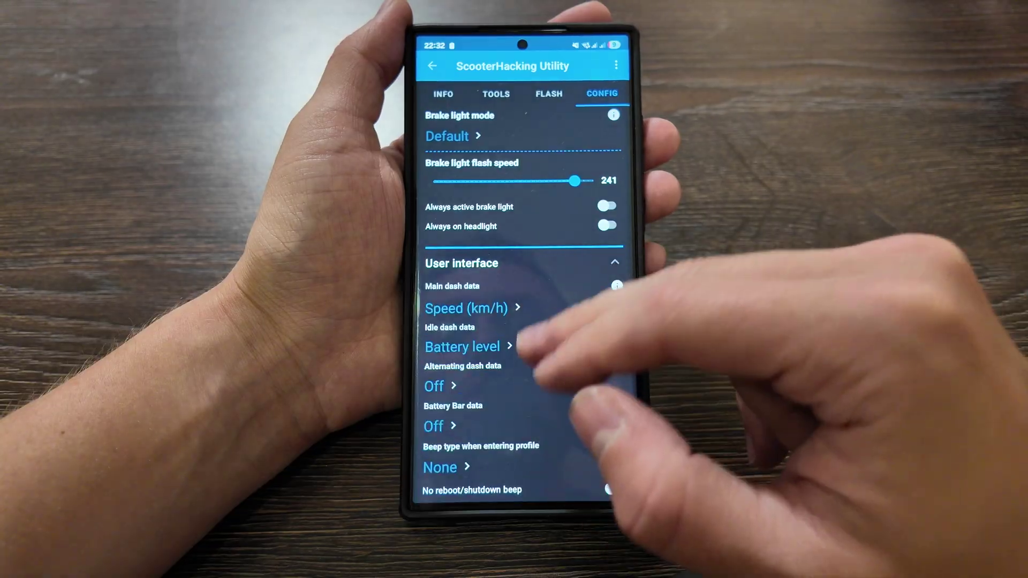
pyautogui.scroll(-3, 522, 321)
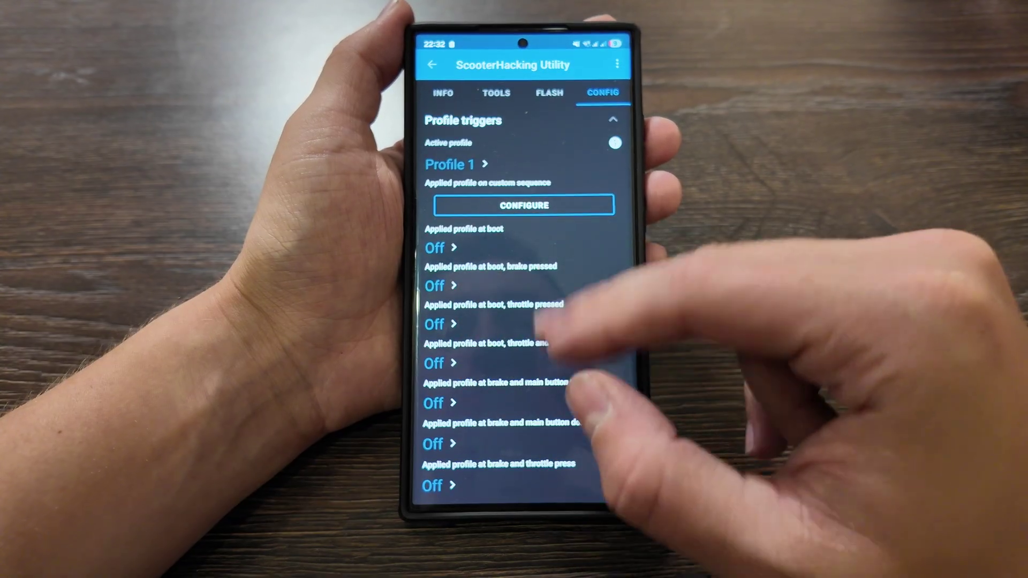
pyautogui.scroll(2, 522, 321)
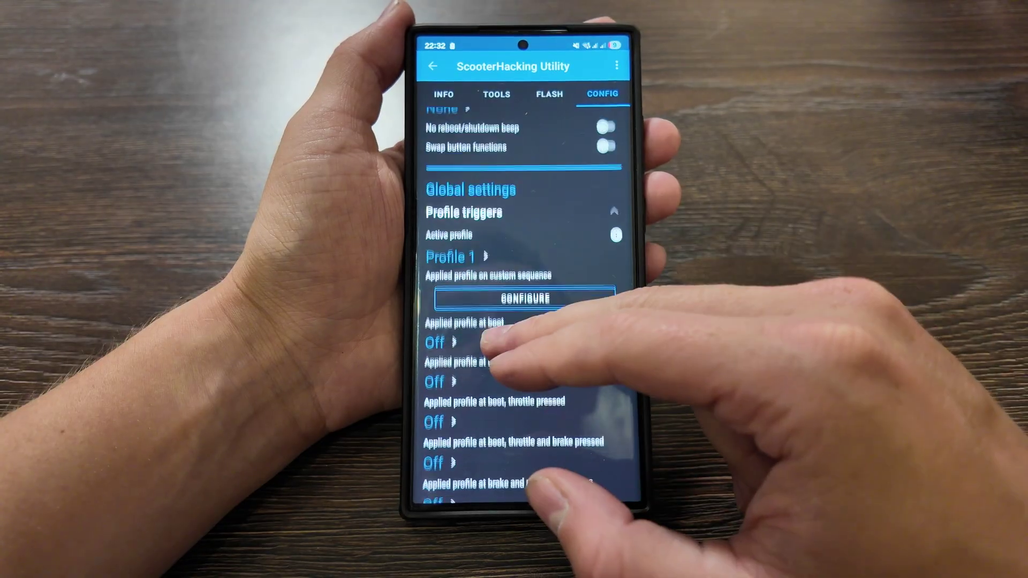
# Step: Collapse the Profile triggers and User interface sections after reviewing them
pyautogui.click(523, 223)
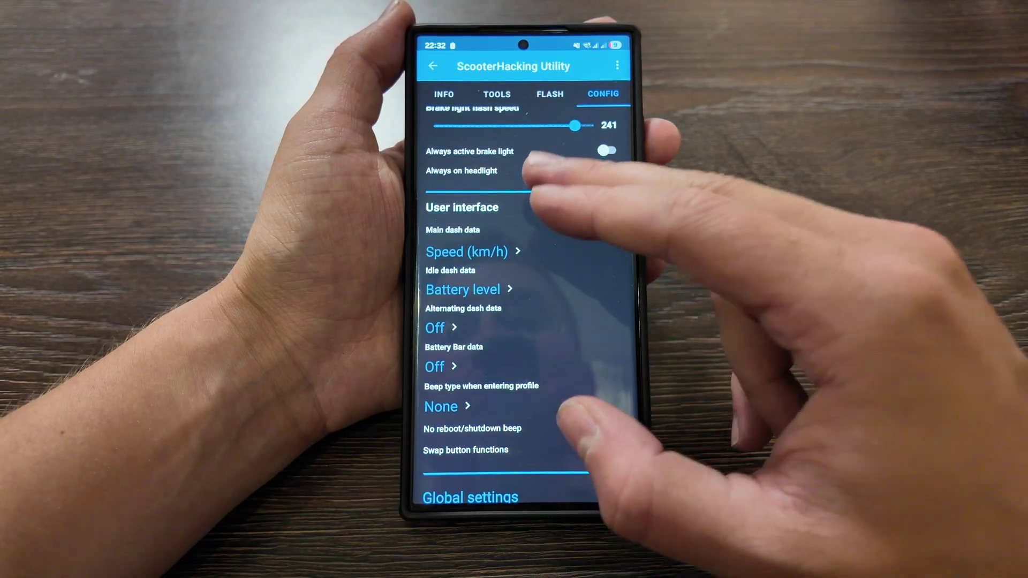
pyautogui.click(522, 209)
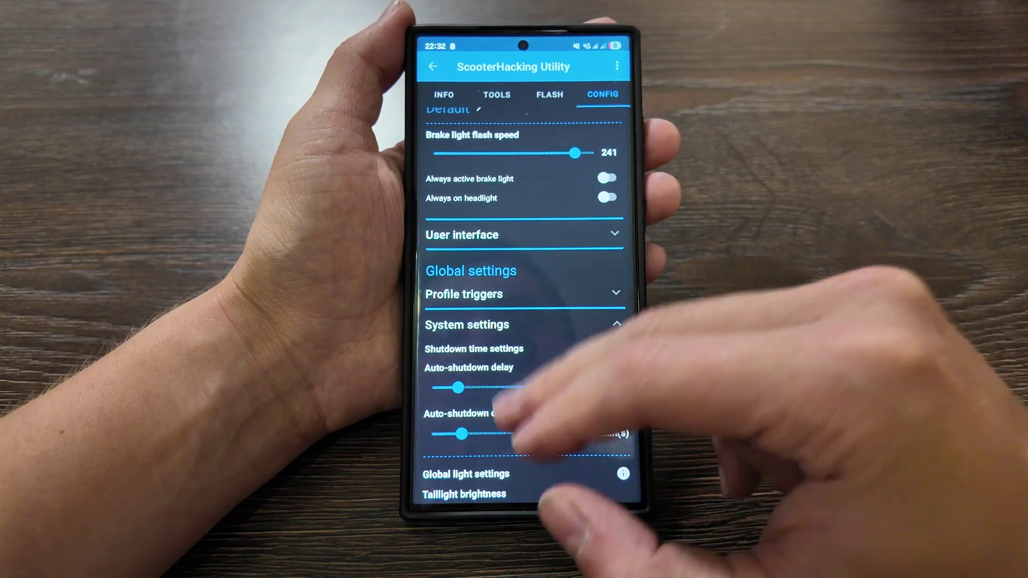
pyautogui.scroll(-3, 522, 322)
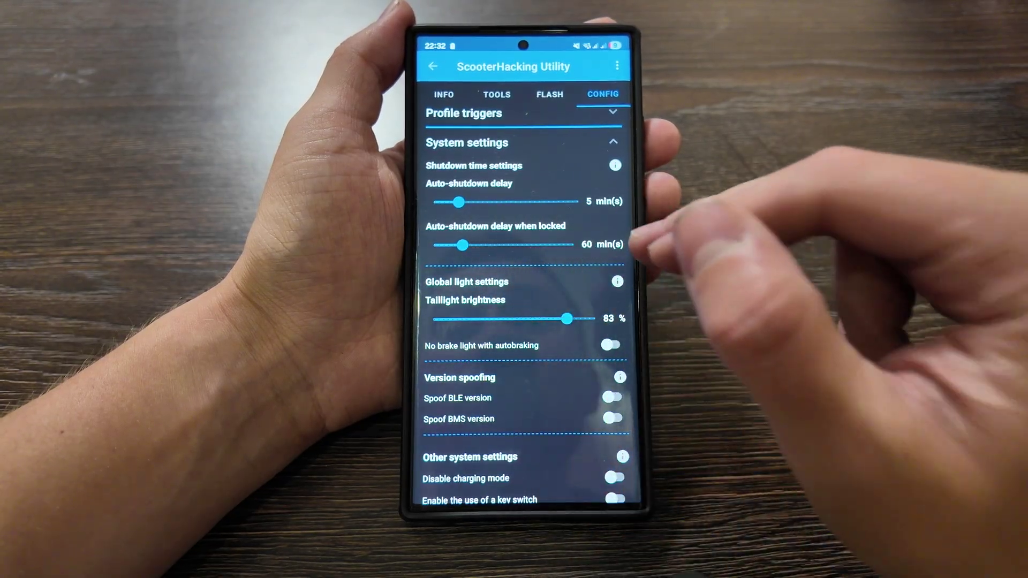
pyautogui.scroll(-1, 522, 338)
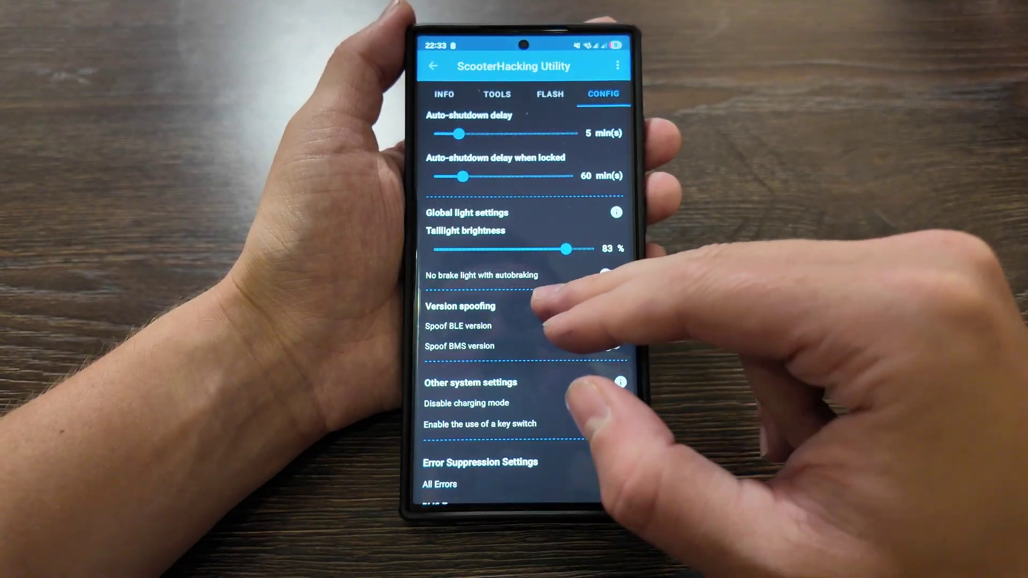
pyautogui.click(616, 213)
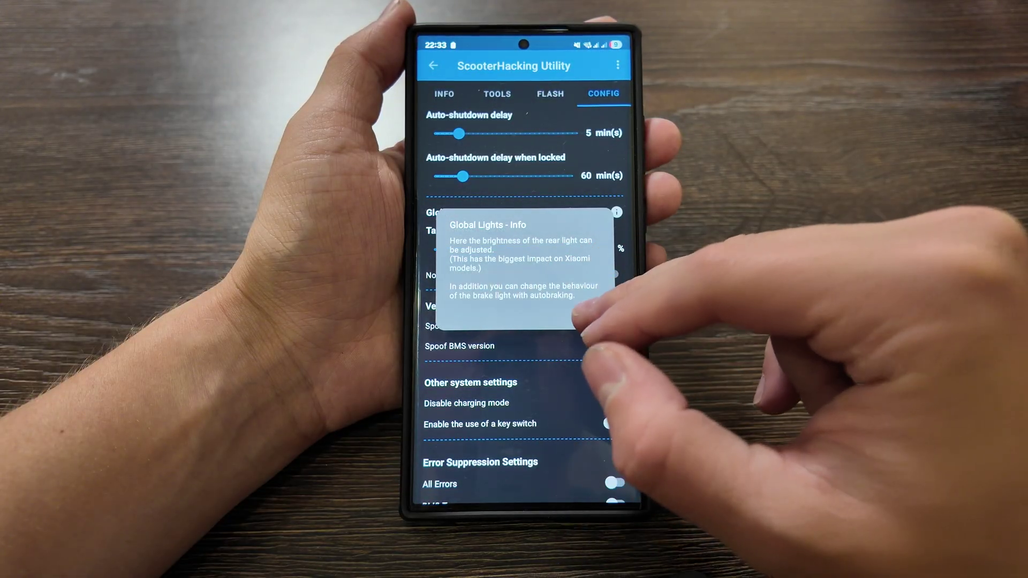
pyautogui.click(585, 342)
pyautogui.scroll(-2, 530, 362)
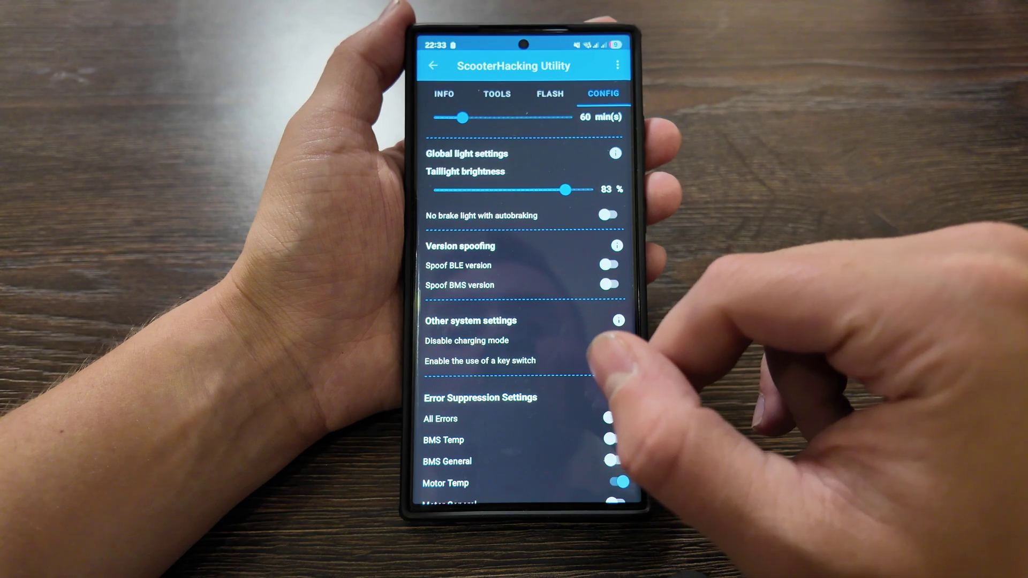
pyautogui.click(615, 246)
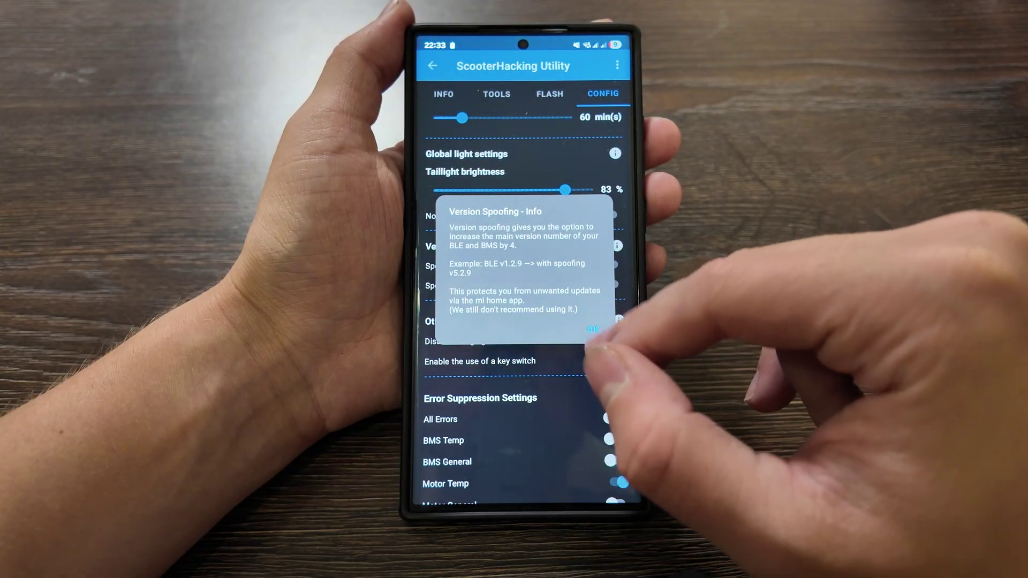
pyautogui.click(592, 329)
pyautogui.scroll(-2, 491, 353)
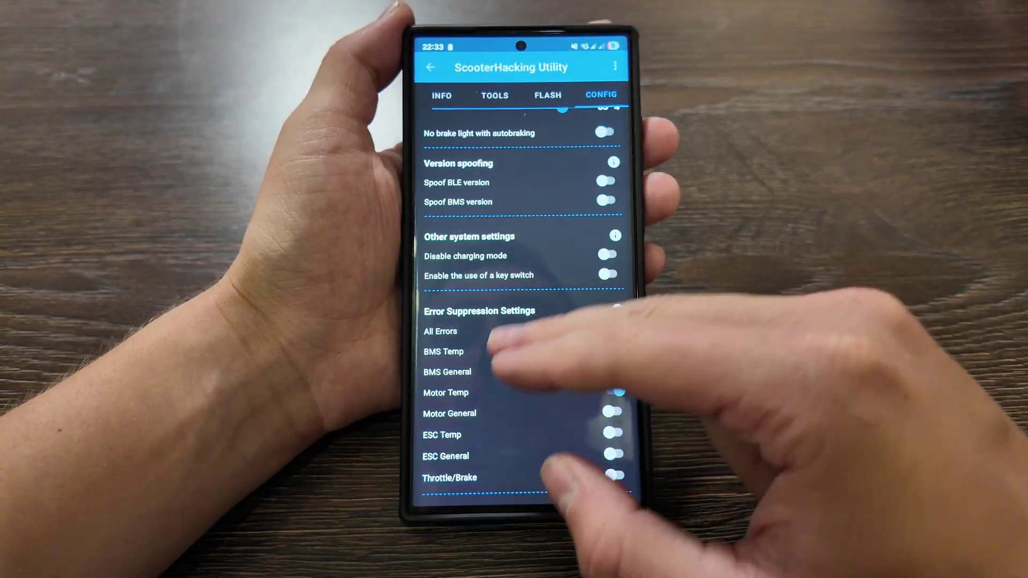
pyautogui.scroll(-1, 522, 306)
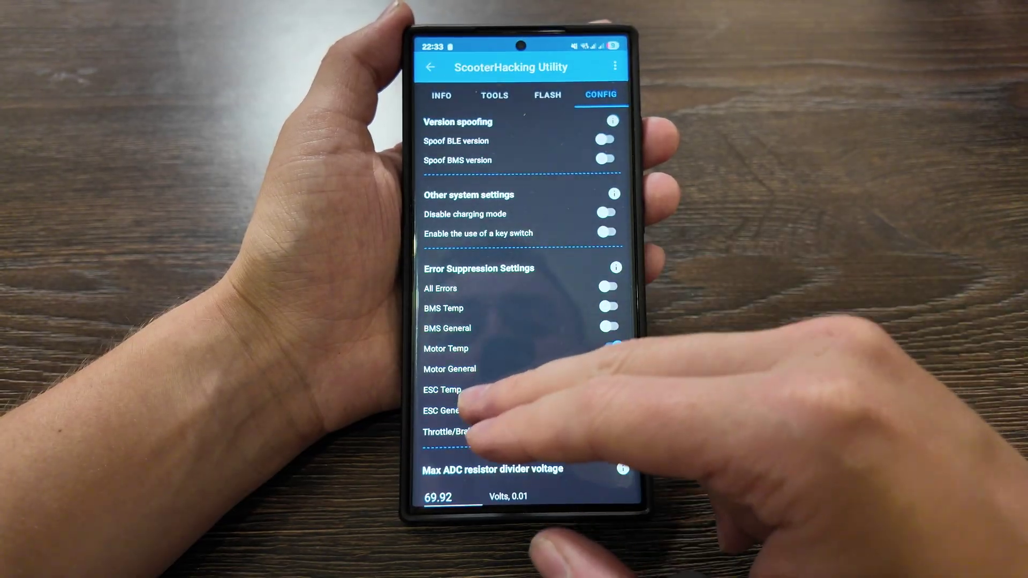
pyautogui.scroll(-2, 513, 362)
# Step: Expand Hall Sensor Settings, showing throttle limits 55–183 and min brake 55
pyautogui.click(610, 258)
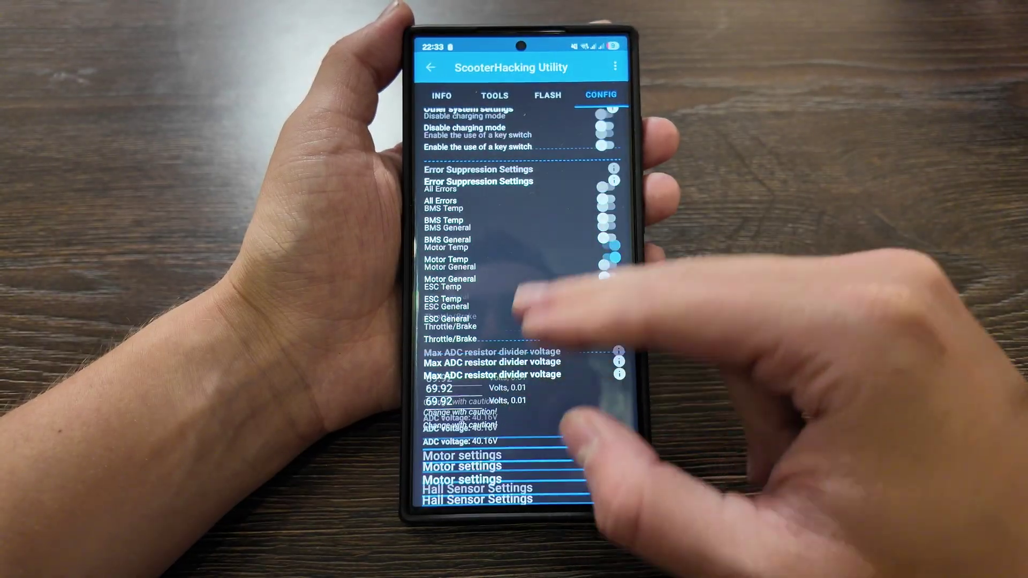
pyautogui.scroll(-3, 518, 302)
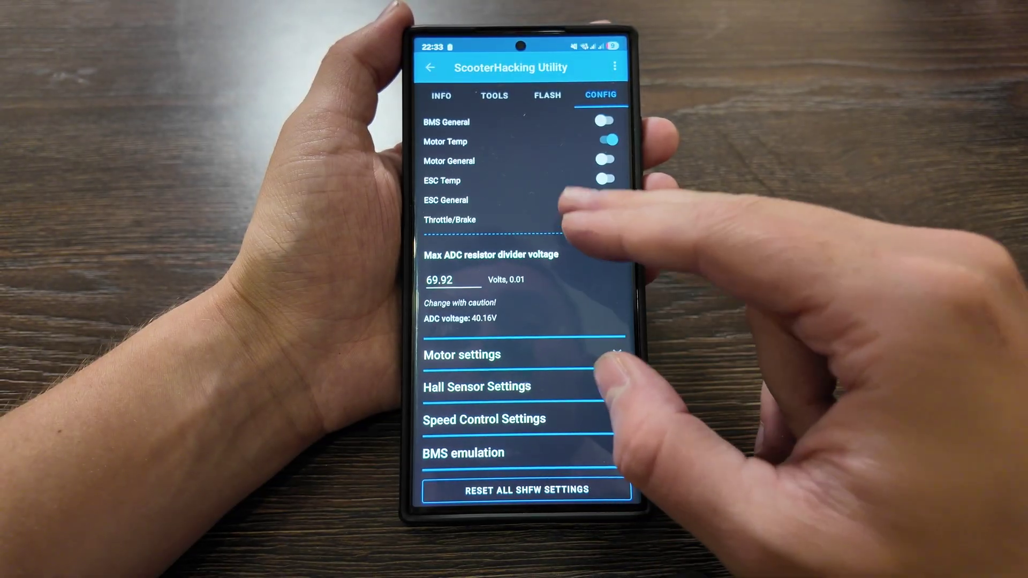
pyautogui.scroll(1, 562, 205)
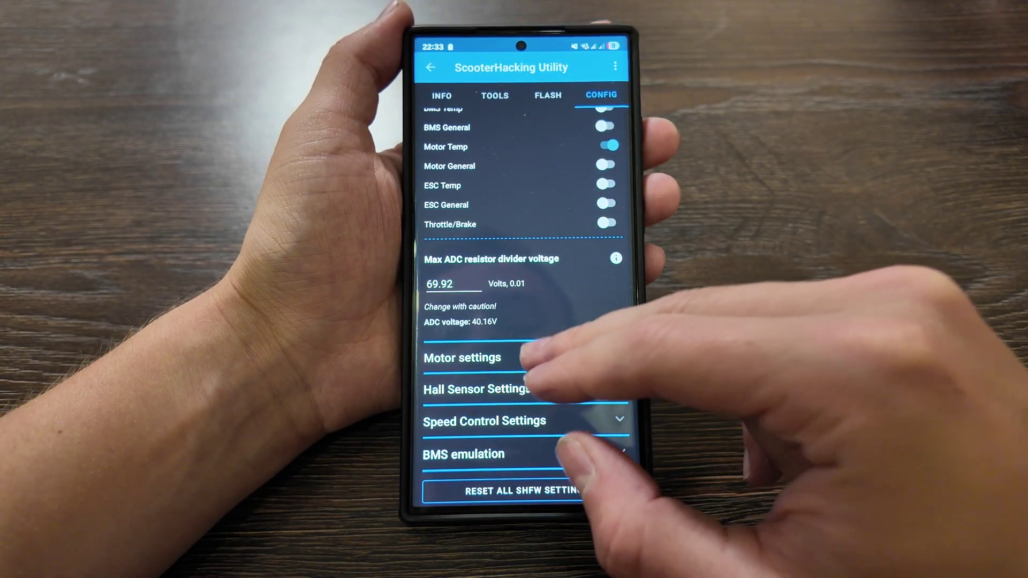
pyautogui.scroll(-3, 534, 313)
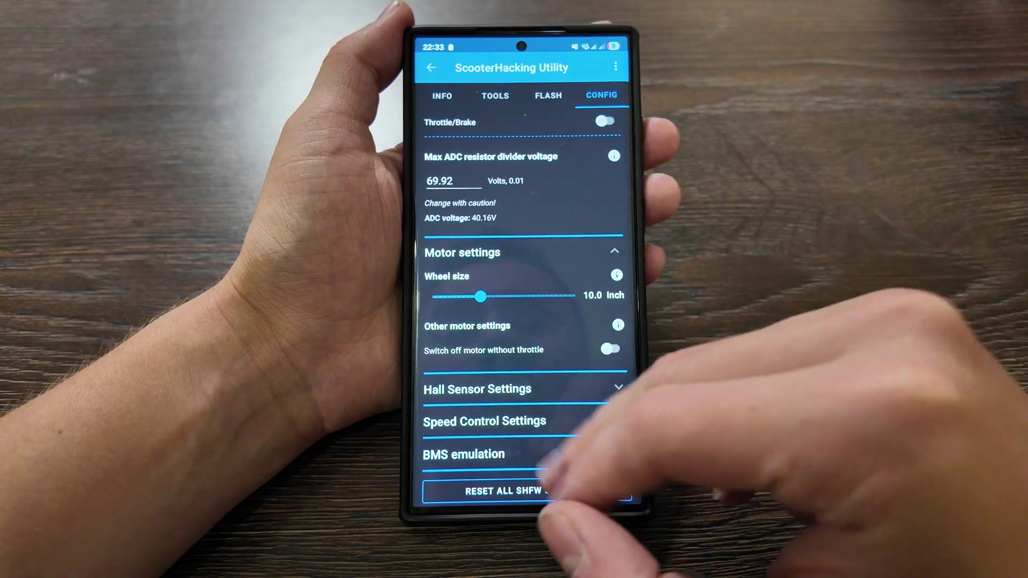
pyautogui.scroll(-5, 514, 361)
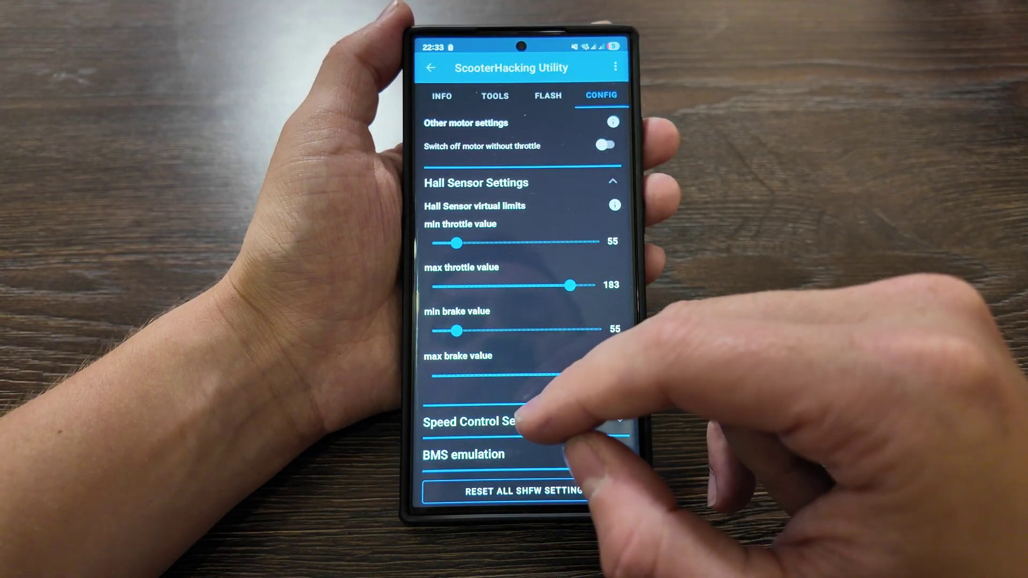
pyautogui.click(615, 205)
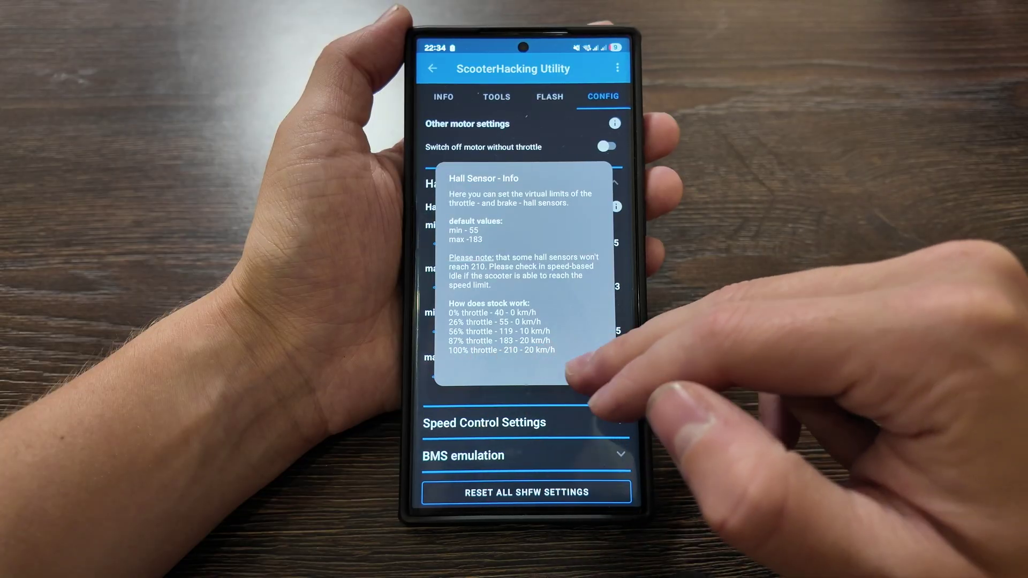
pyautogui.click(593, 370)
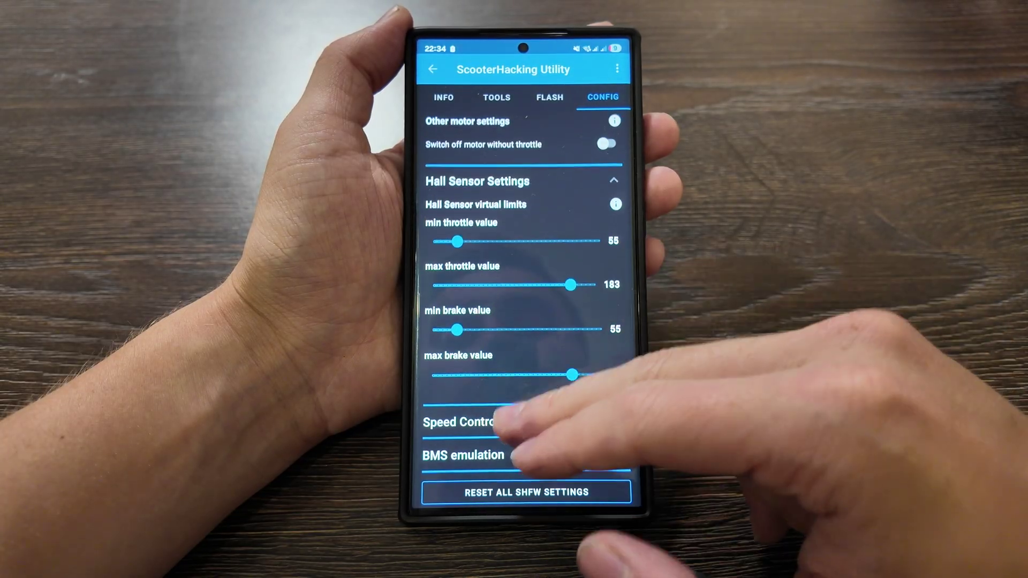
pyautogui.scroll(5, 522, 322)
pyautogui.scroll(-3, 522, 362)
pyautogui.click(481, 265)
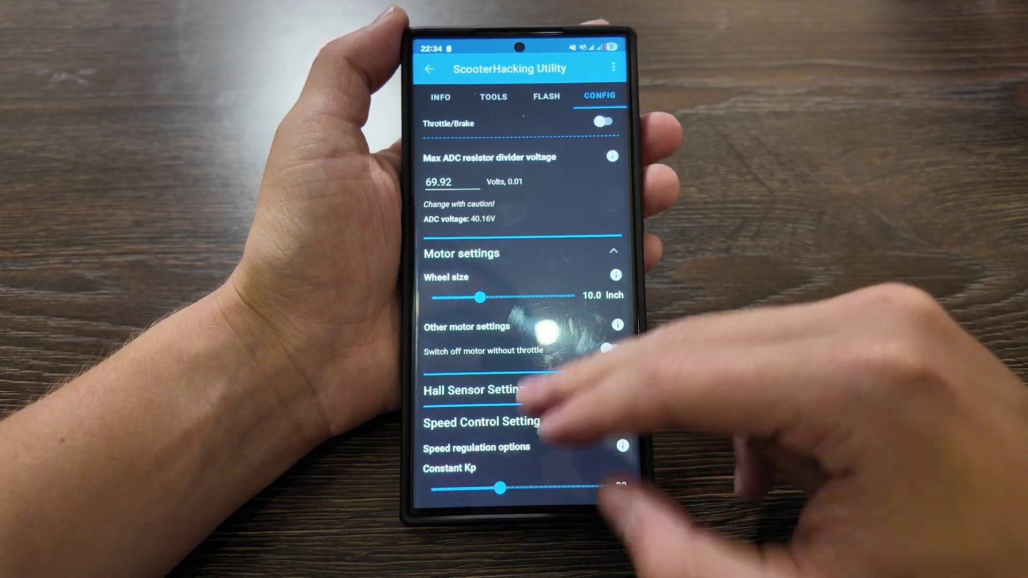
pyautogui.scroll(-3, 522, 362)
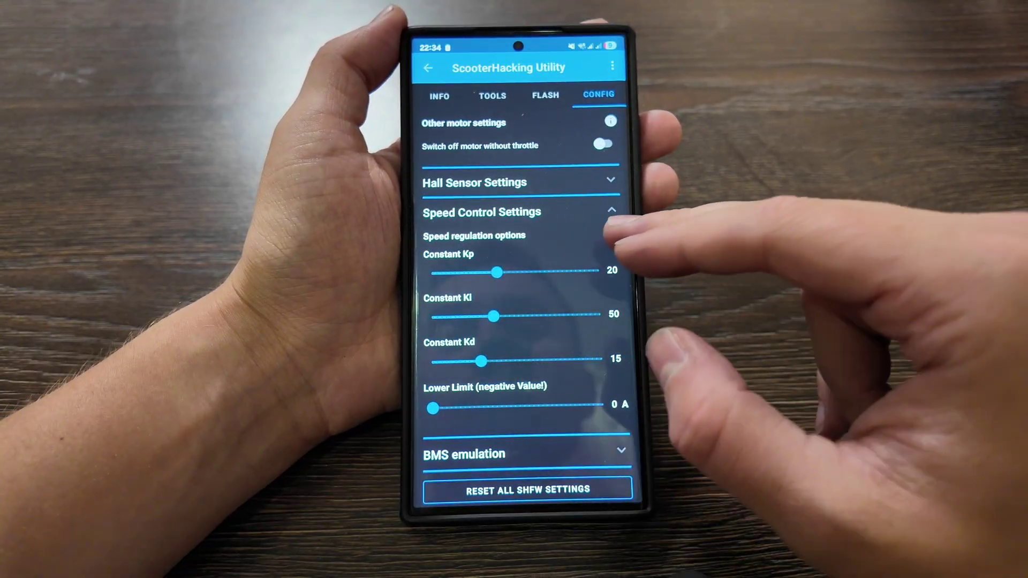
# Step: Read the speed-regulation PID explanation, collapse Speed Control, and expand BMS emulation
pyautogui.click(614, 234)
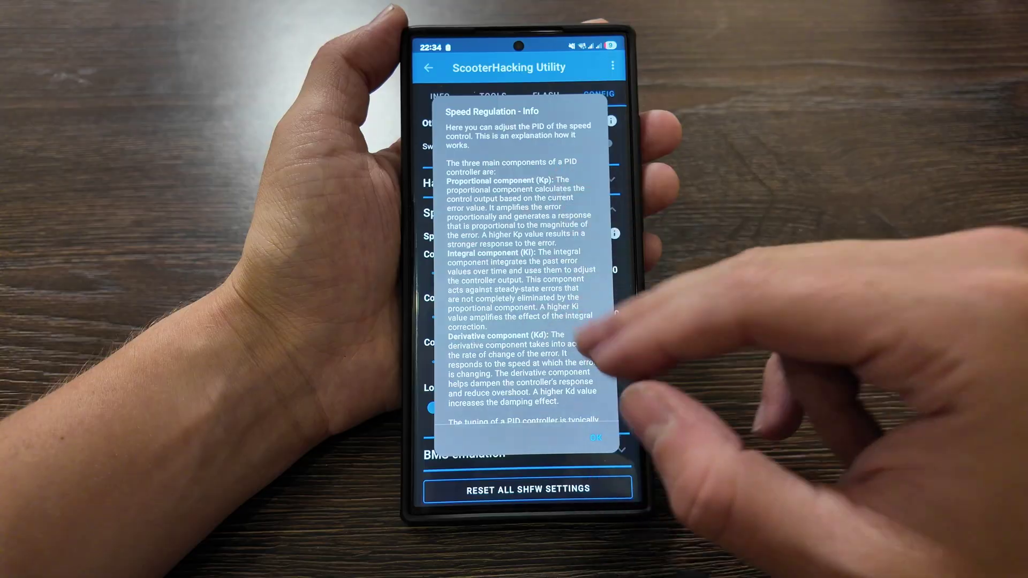
pyautogui.click(603, 466)
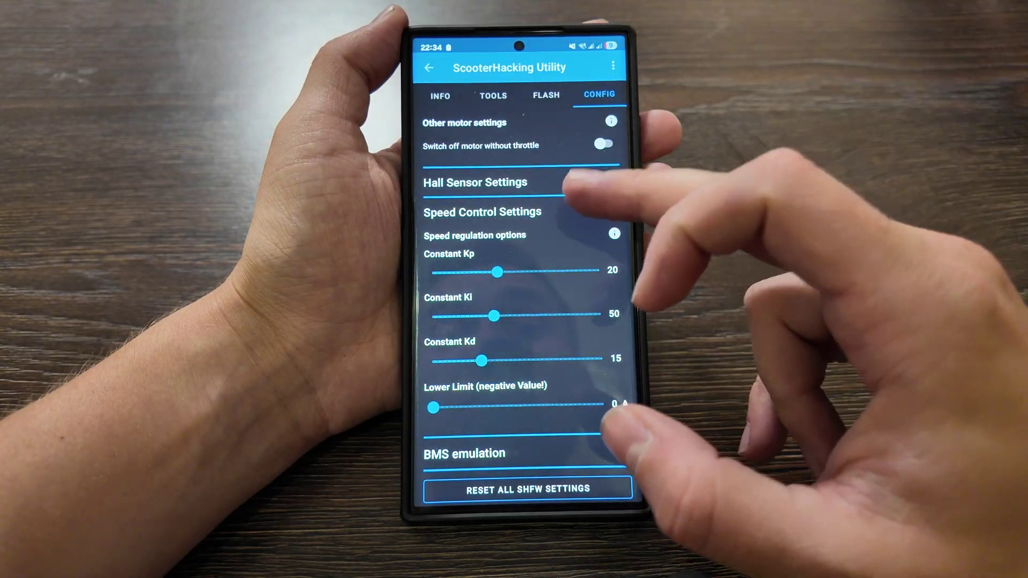
pyautogui.click(570, 211)
pyautogui.click(502, 455)
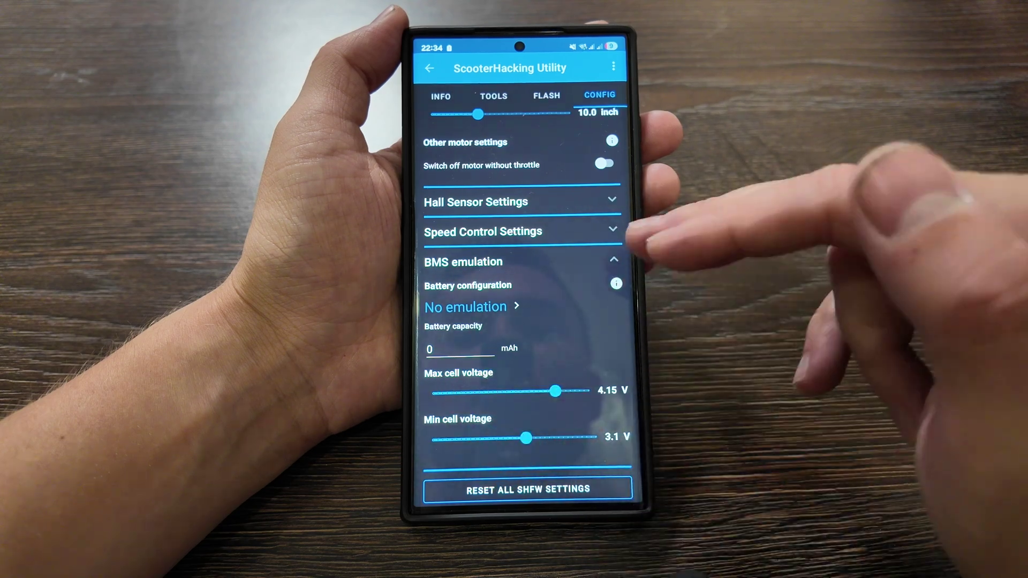
pyautogui.scroll(5, 522, 305)
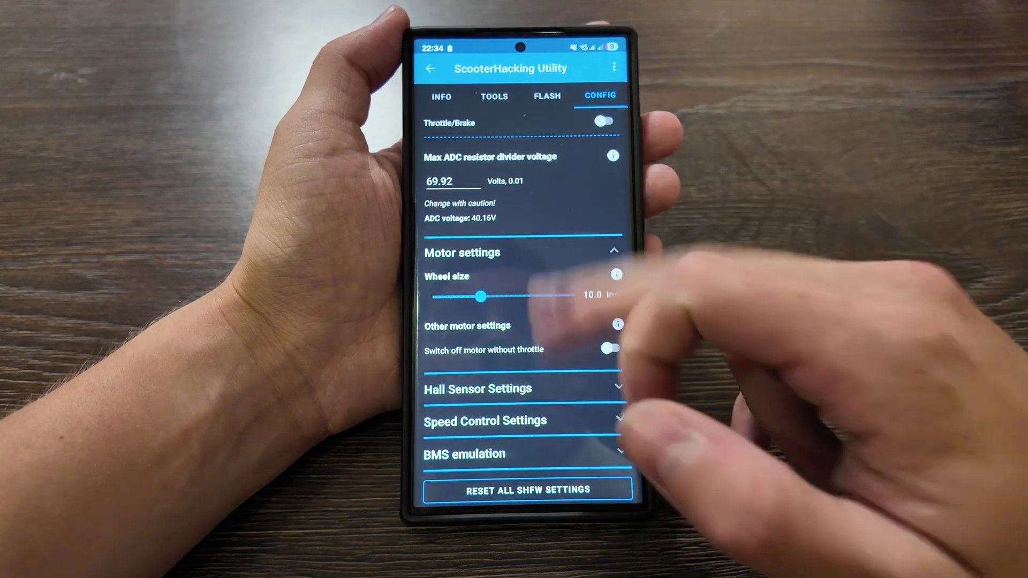
pyautogui.scroll(10, 523, 306)
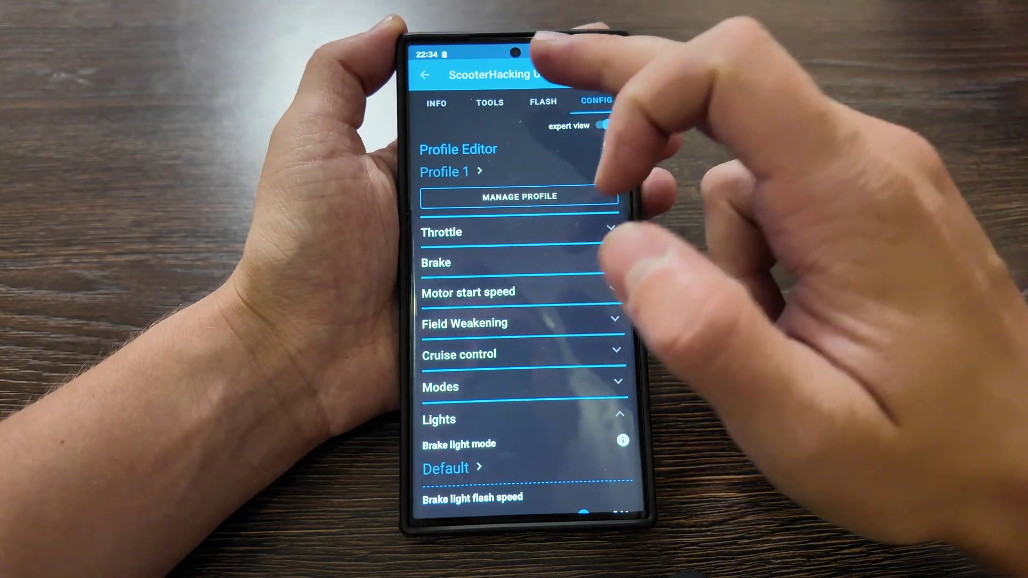
# Step: Visit the FLASH and TOOLS pages, ending on INFO with BLE 3.6.6, SHFW 3.10.1, BMS 1.2.1
pyautogui.click(543, 101)
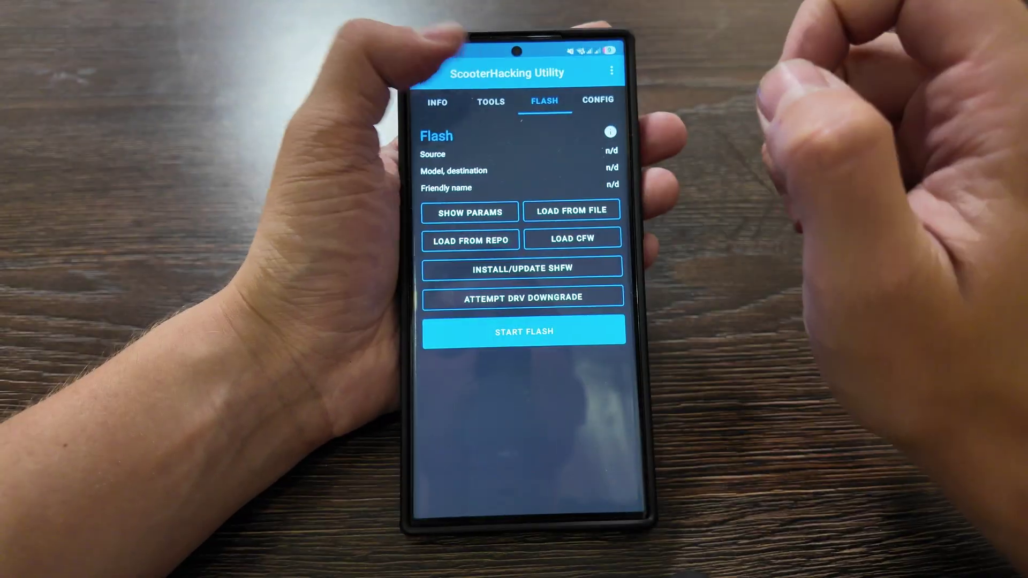
pyautogui.click(496, 102)
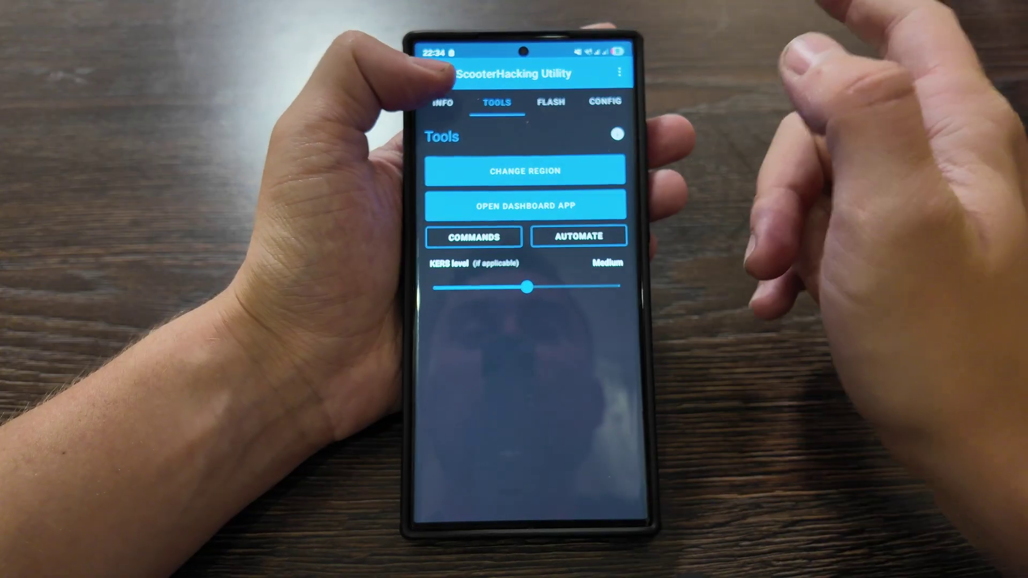
pyautogui.click(447, 103)
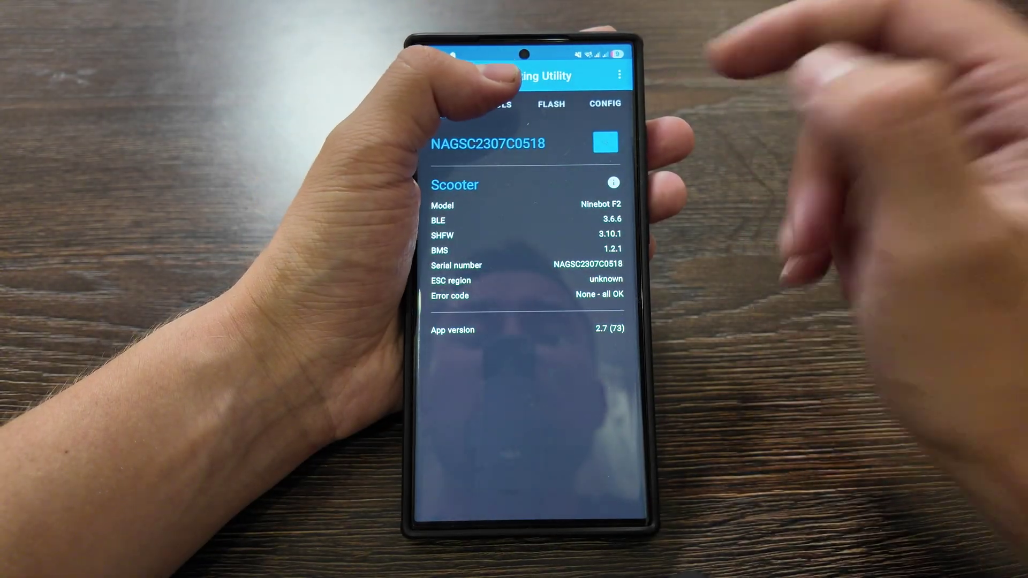
pyautogui.click(498, 104)
pyautogui.click(444, 103)
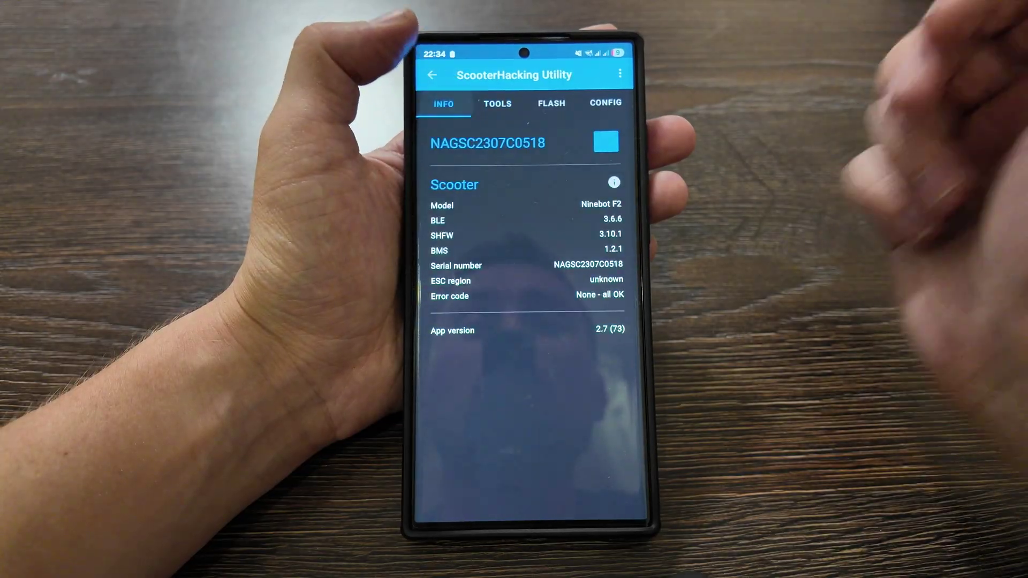